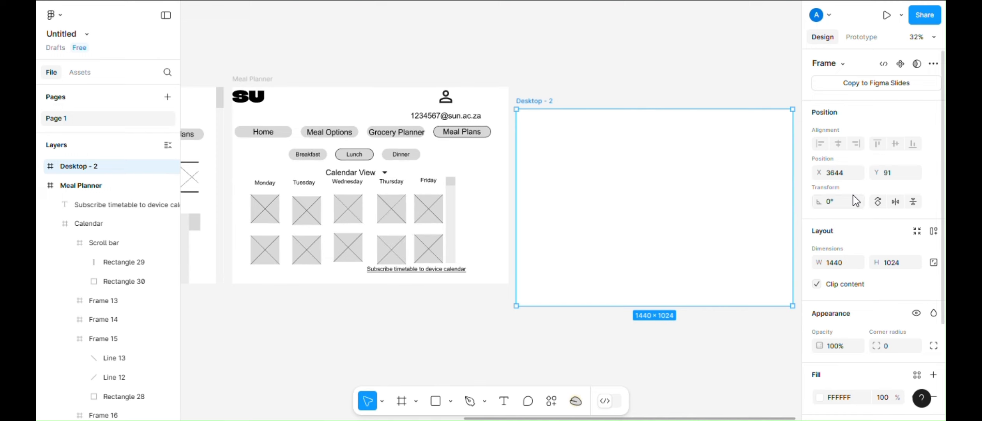
# - Move the Desktop - 2 frame level with the Meal Planner frame and copy the SU logo into its upper-left corner
pyautogui.moveTo(544, 100); pyautogui.dragTo(545, 79)
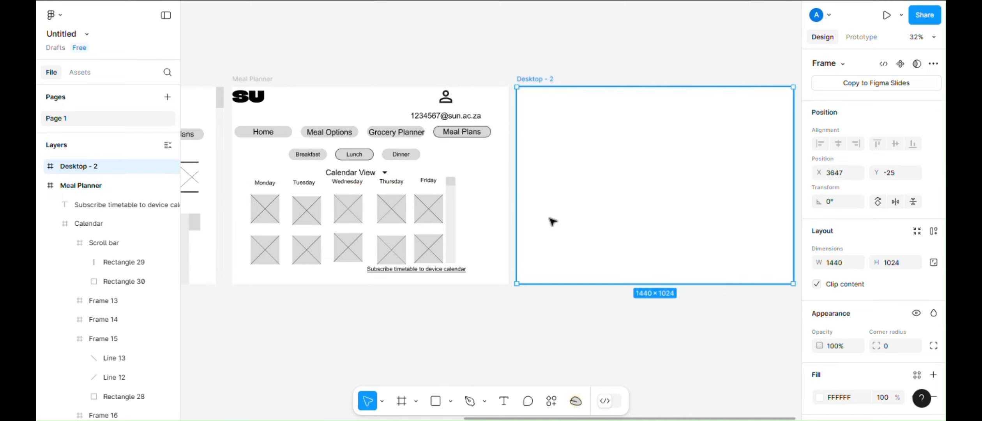
pyautogui.click(610, 333)
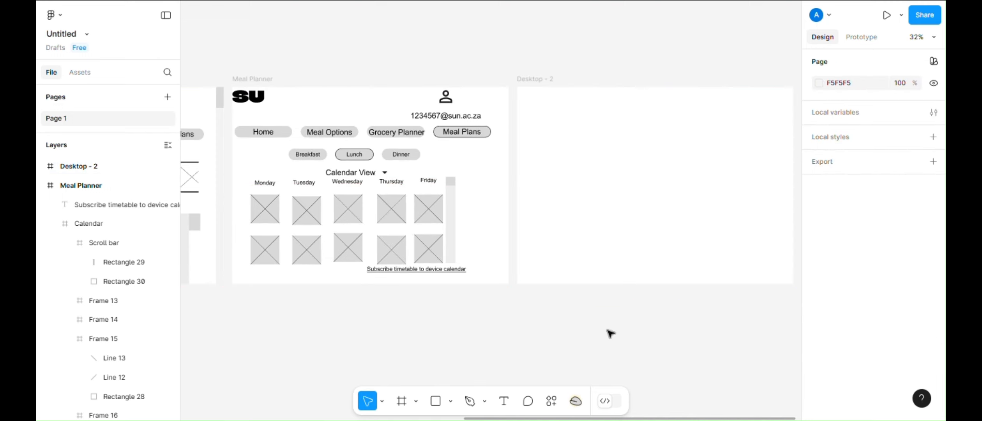
pyautogui.click(255, 106)
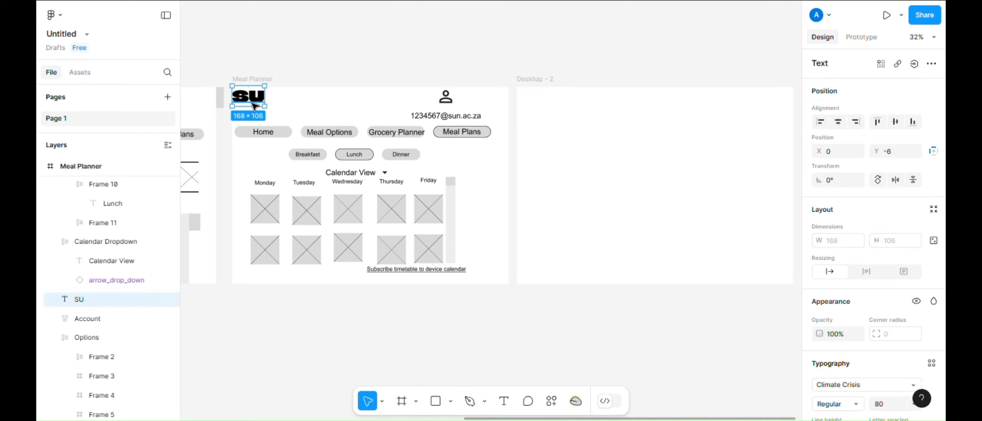
pyautogui.click(514, 316)
pyautogui.hotkey('ctrl', 'v')
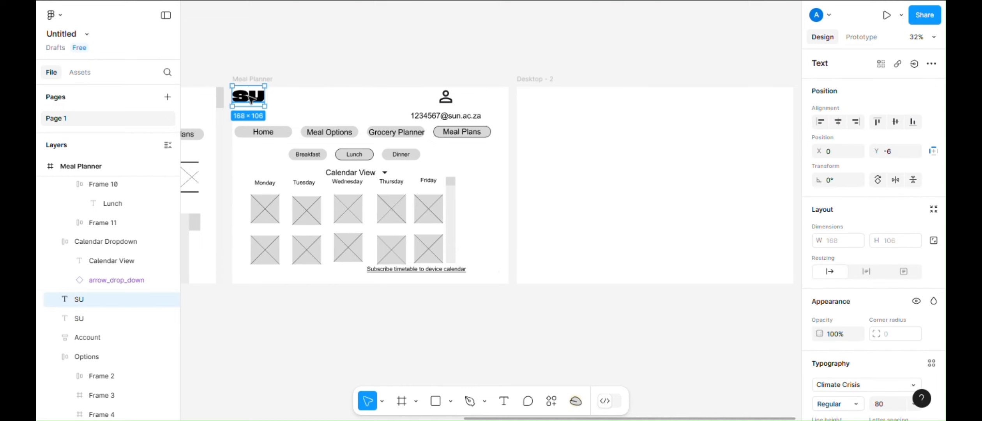
pyautogui.moveTo(248, 95); pyautogui.dragTo(539, 103)
# - Duplicate the Meal Planner's Account block and place the copy in the upper-right corner of Desktop - 2
pyautogui.click(459, 98)
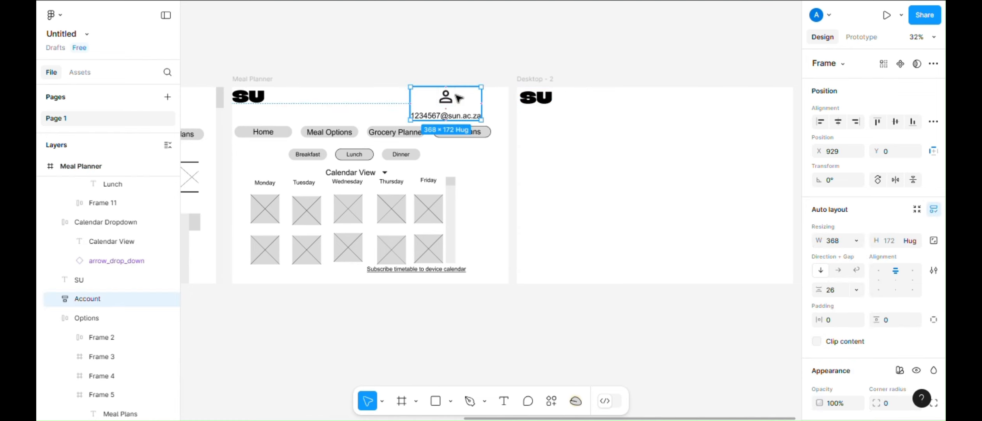
pyautogui.hotkey('ctrl', 'd')
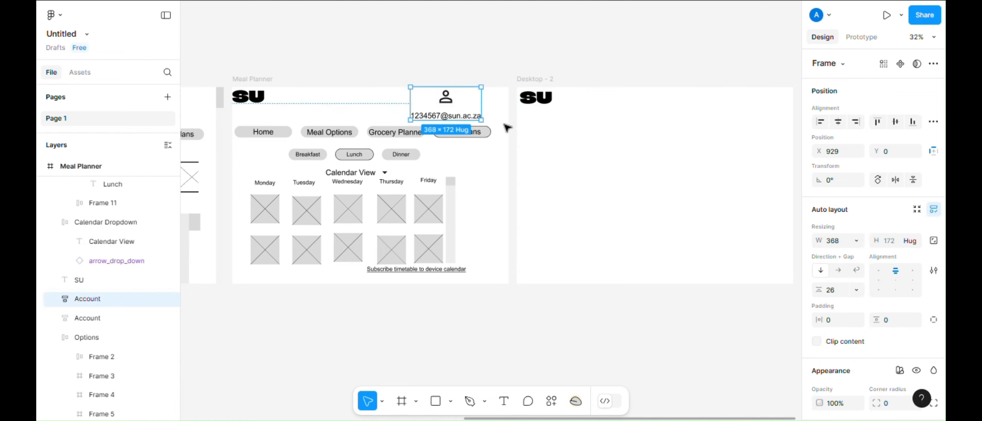
pyautogui.moveTo(465, 107); pyautogui.dragTo(766, 106)
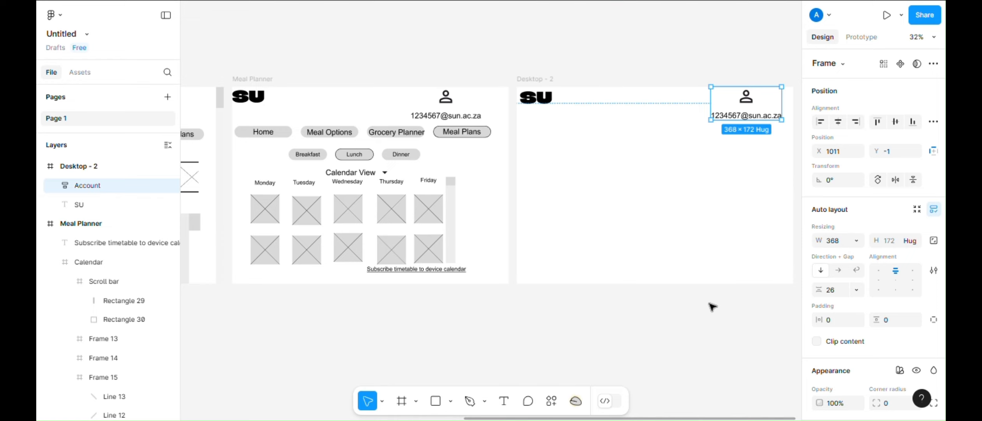
pyautogui.click(690, 316)
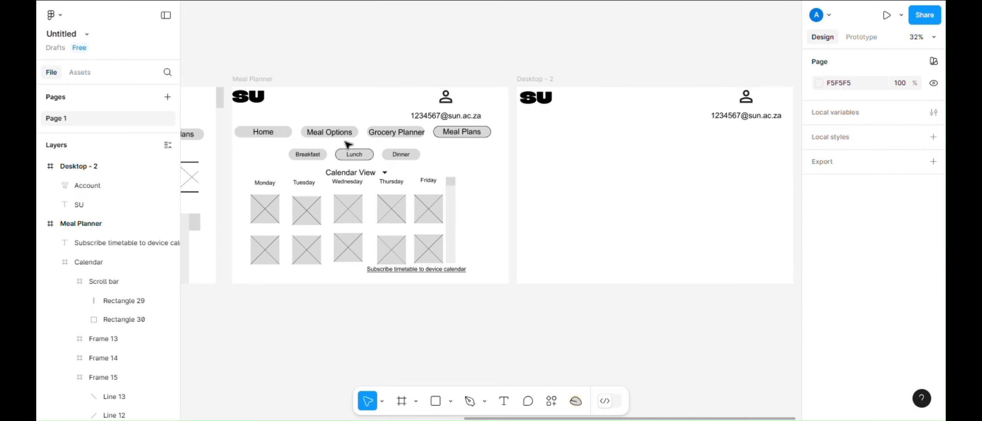
# - Copy the Options navigation row from Meal Planner into Desktop - 2, below the logo and account block
pyautogui.click(300, 135)
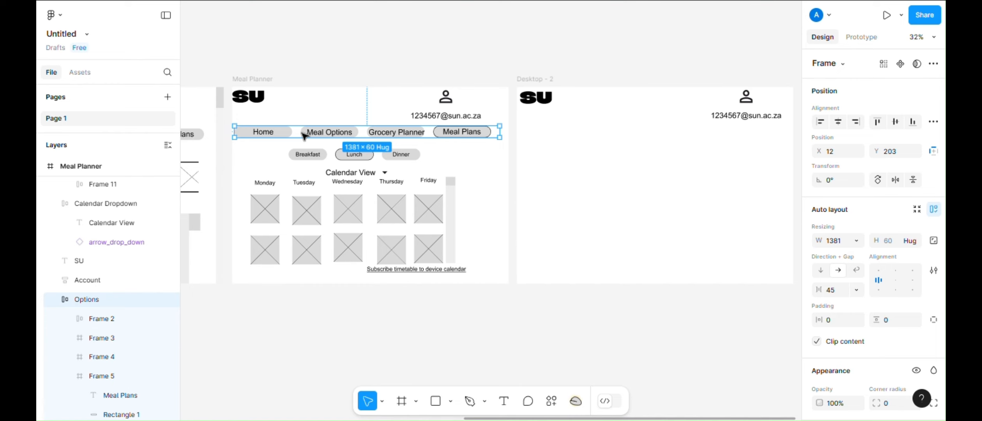
pyautogui.moveTo(298, 131); pyautogui.dragTo(580, 134)
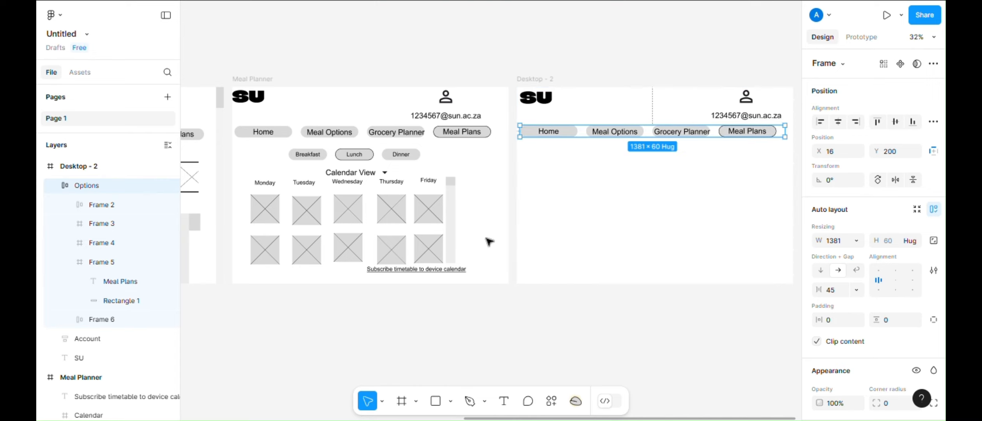
pyautogui.click(450, 293)
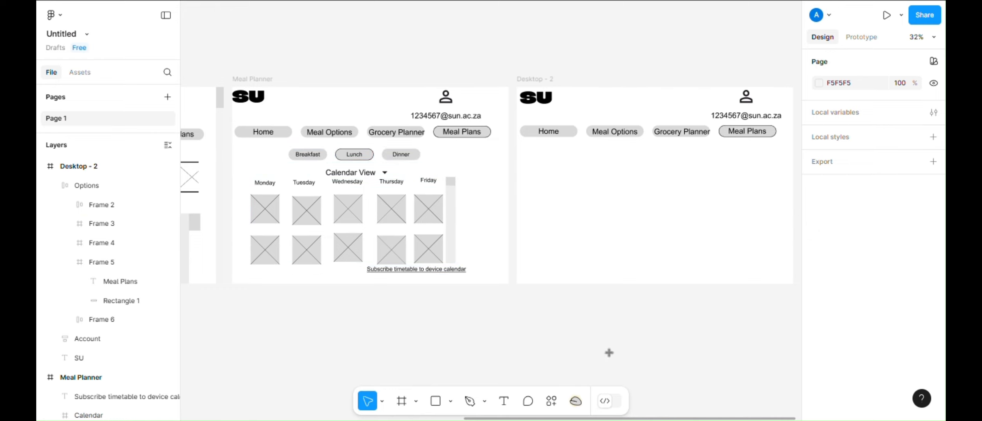
# - Add the text "Day View" below the Home button on the left side of Desktop - 2
pyautogui.press('t')
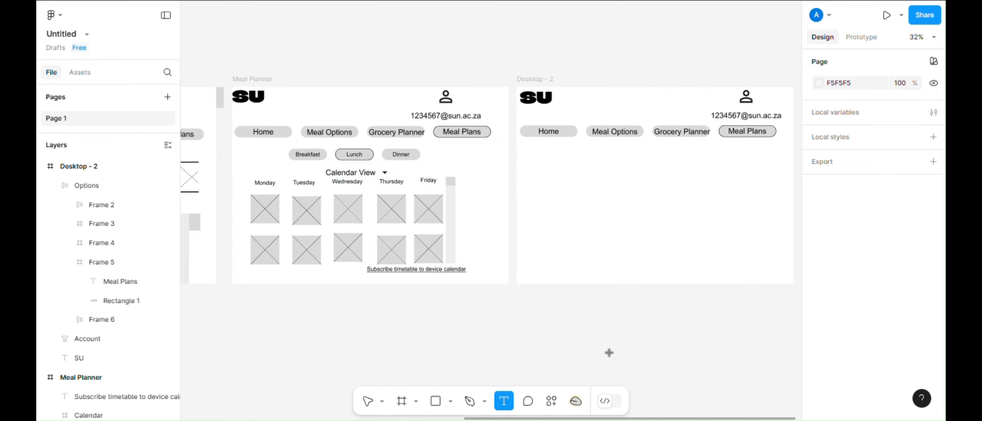
pyautogui.click(523, 150)
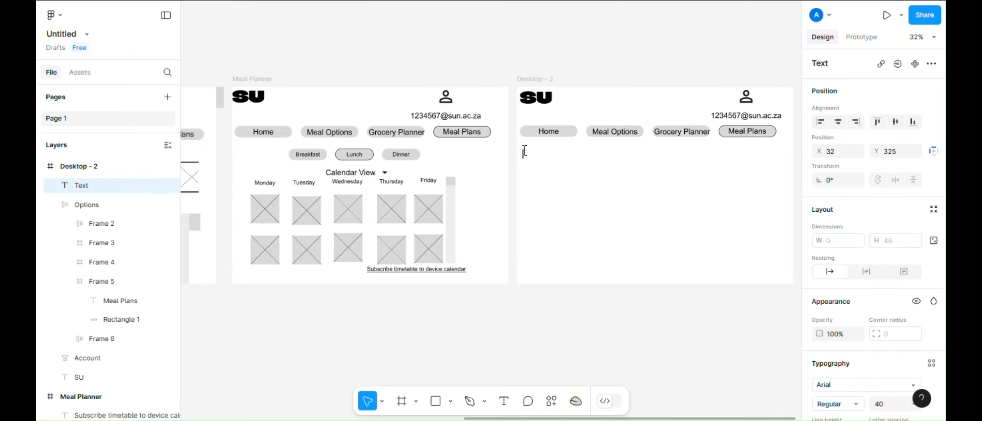
pyautogui.write('Day View')
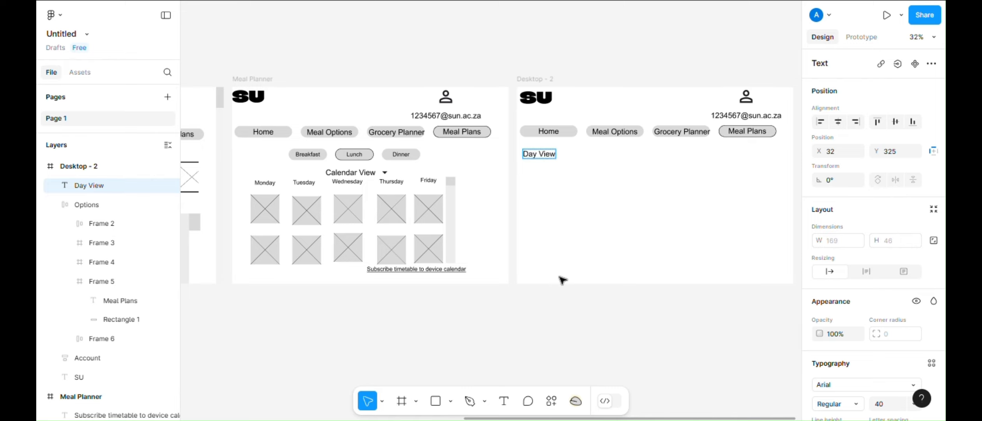
pyautogui.press('Escape')
pyautogui.click(501, 315)
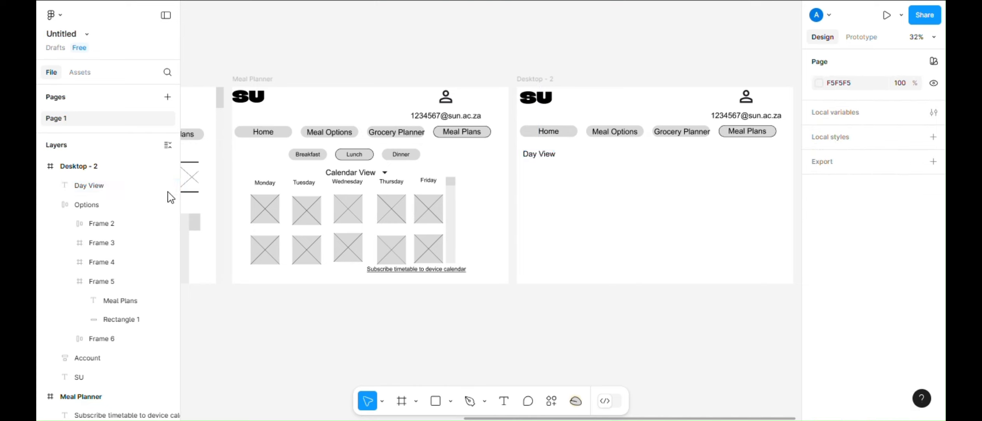
# - Insert the Material 3 drop-down arrow icon from the asset library beside the Day View text
pyautogui.click(70, 77)
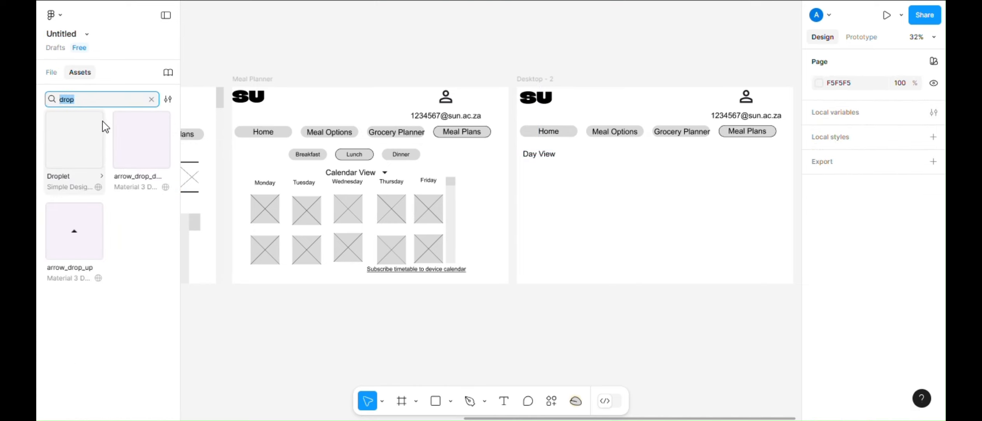
pyautogui.click(129, 143)
pyautogui.moveTo(132, 147); pyautogui.dragTo(565, 155)
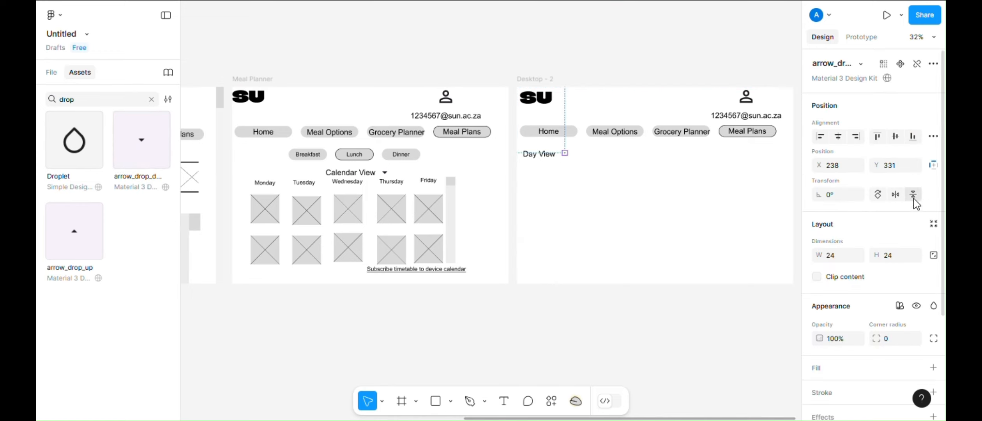
# - Resize the drop-down arrow icon to 64 × 64 and move it level with the Day View text
pyautogui.click(843, 257)
pyautogui.press('Tab')
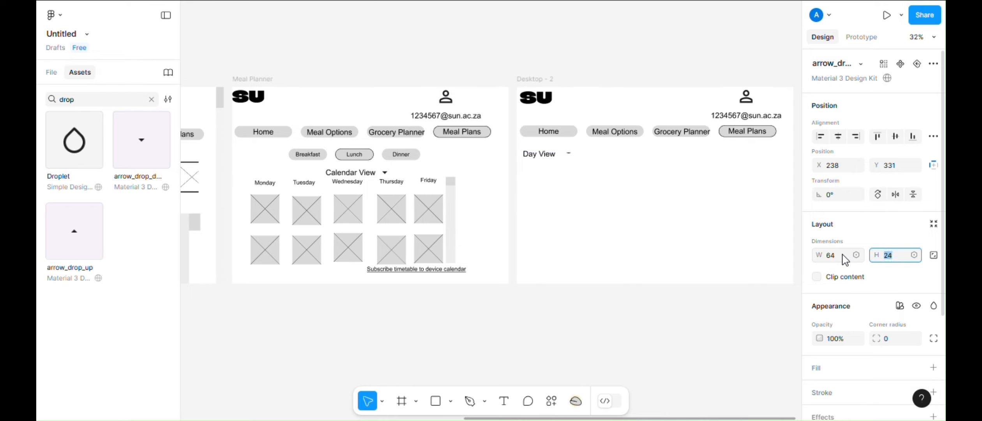
pyautogui.write('64')
pyautogui.press('Return')
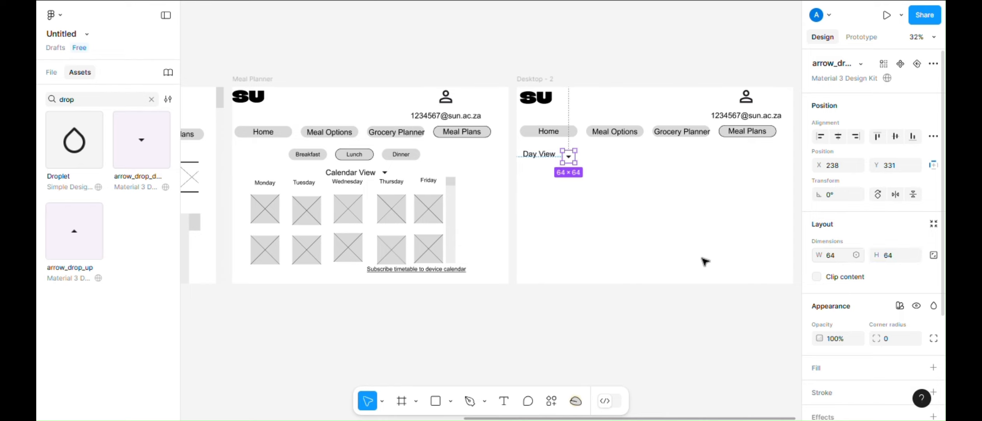
pyautogui.click(600, 308)
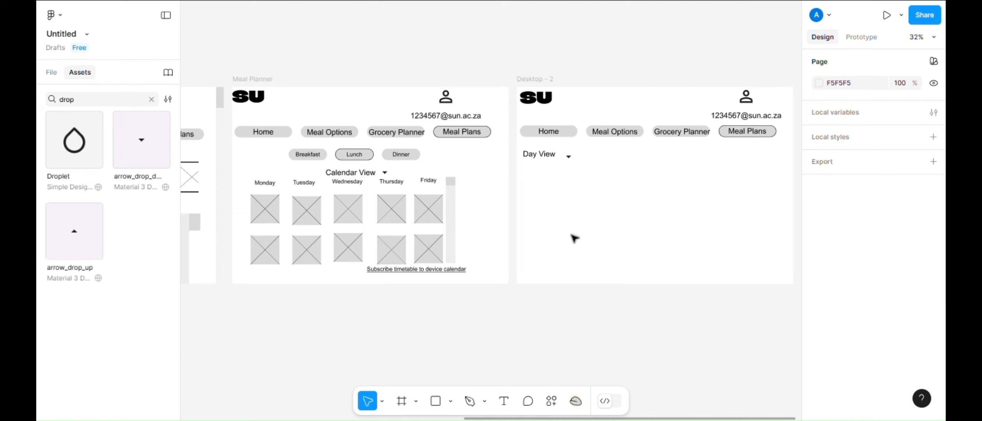
pyautogui.click(570, 156)
pyautogui.moveTo(570, 155); pyautogui.dragTo(570, 154)
pyautogui.click(628, 351)
# - Draw a line about 1424 long across Desktop - 2 beneath Day View and set its rotation to 0°
pyautogui.press('l')
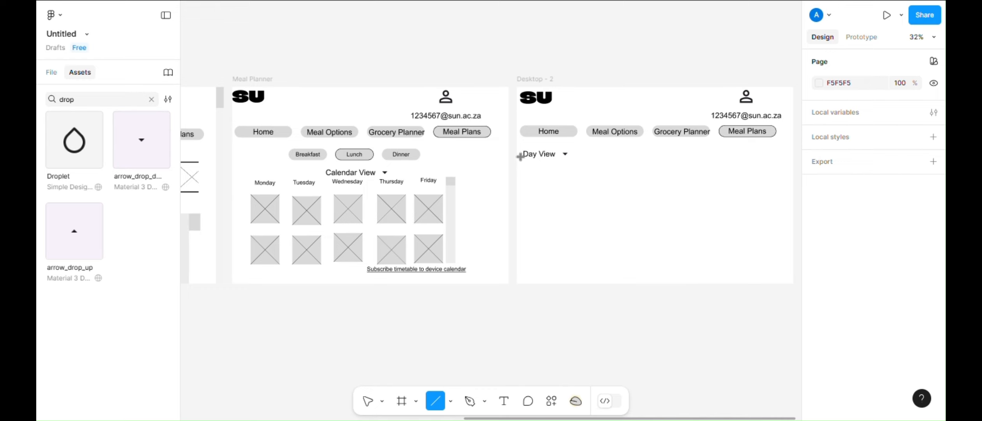
pyautogui.moveTo(518, 160)
pyautogui.mouseDown()
pyautogui.moveTo(585, 170)
pyautogui.moveTo(790, 160)
pyautogui.mouseUp()
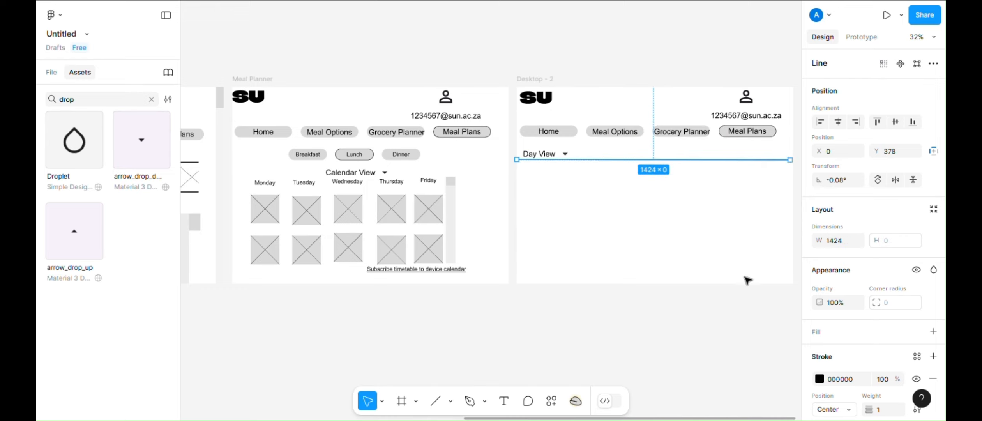
pyautogui.click(844, 183)
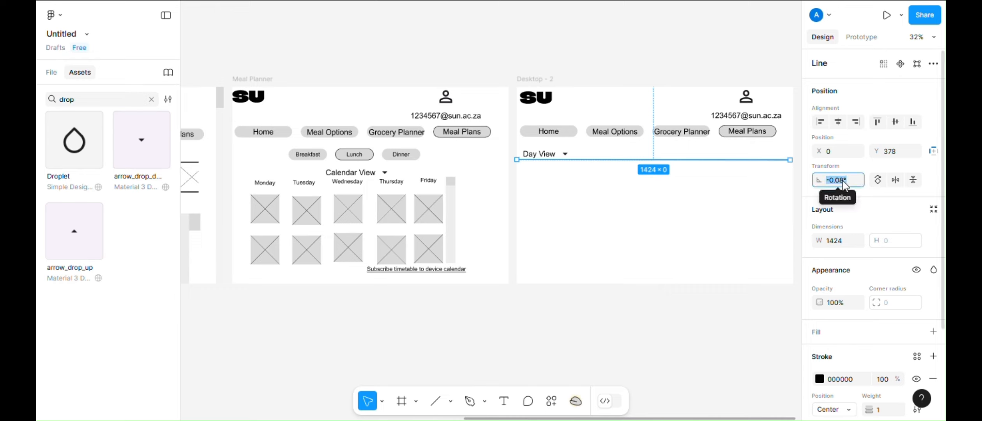
pyautogui.write('0')
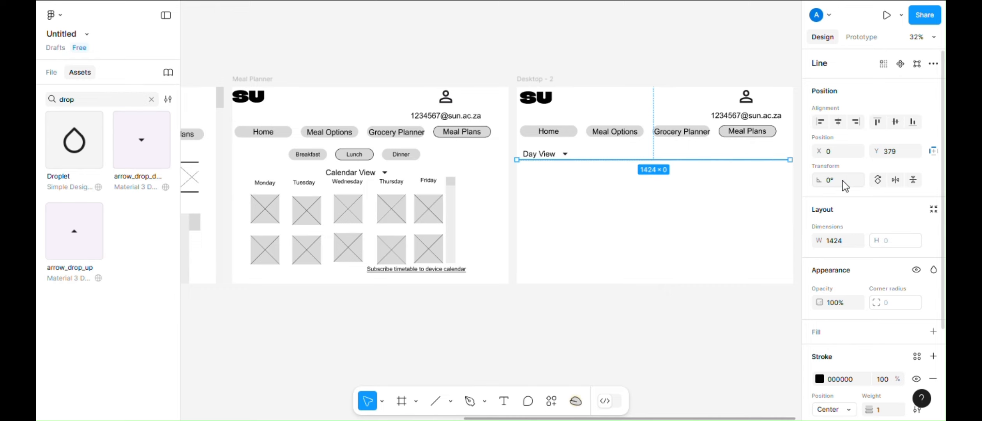
pyautogui.click(613, 306)
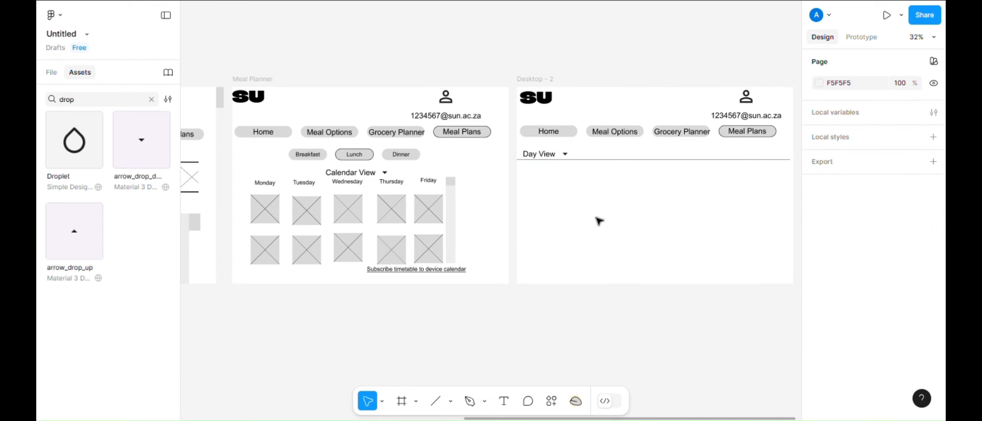
# - Add the text "Breakfast" below the divider line on the left side of Desktop - 2
pyautogui.press('t')
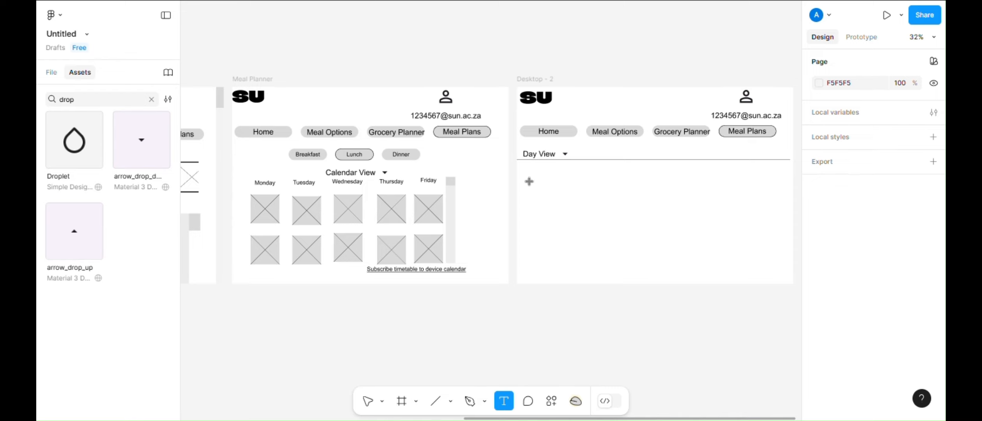
pyautogui.click(531, 169)
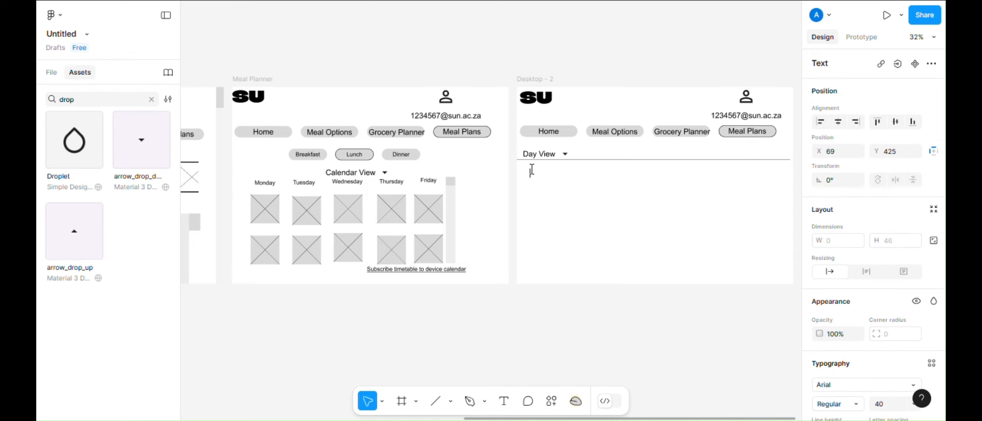
pyautogui.write('Breakfast')
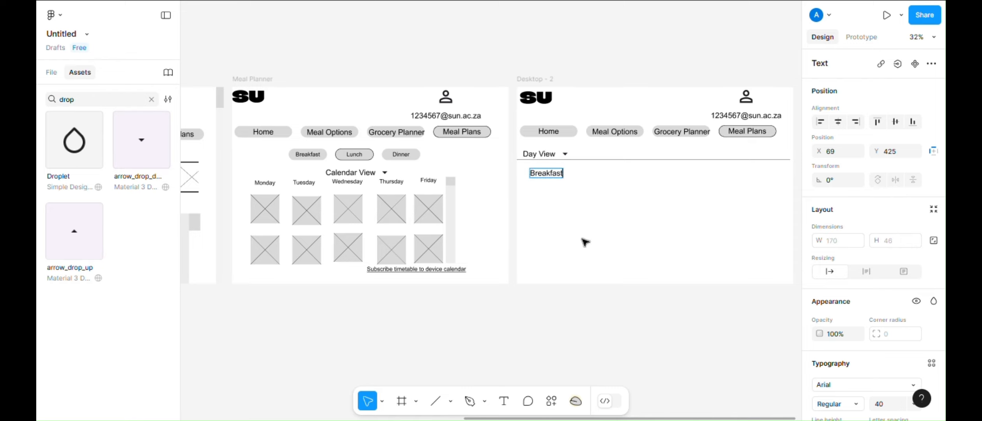
# - Set the font size of the Breakfast text to 60
pyautogui.hotkey('ctrl', 'a')
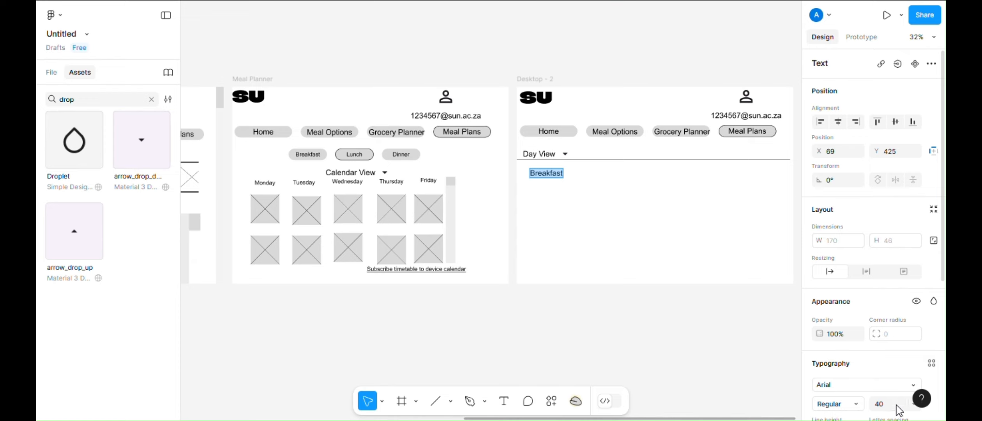
pyautogui.scroll(-5, 901, 405)
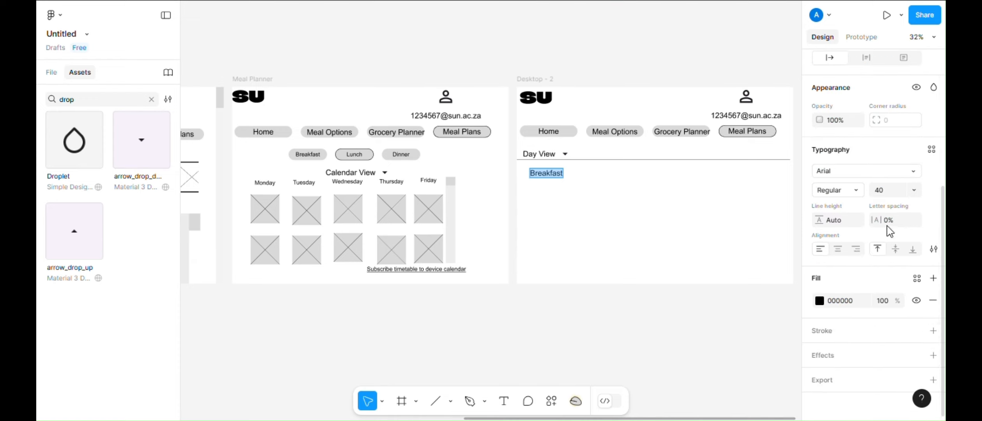
pyautogui.click(880, 191)
pyautogui.write('45')
pyautogui.press('Return')
pyautogui.click(890, 196)
pyautogui.write('60')
pyautogui.press('Return')
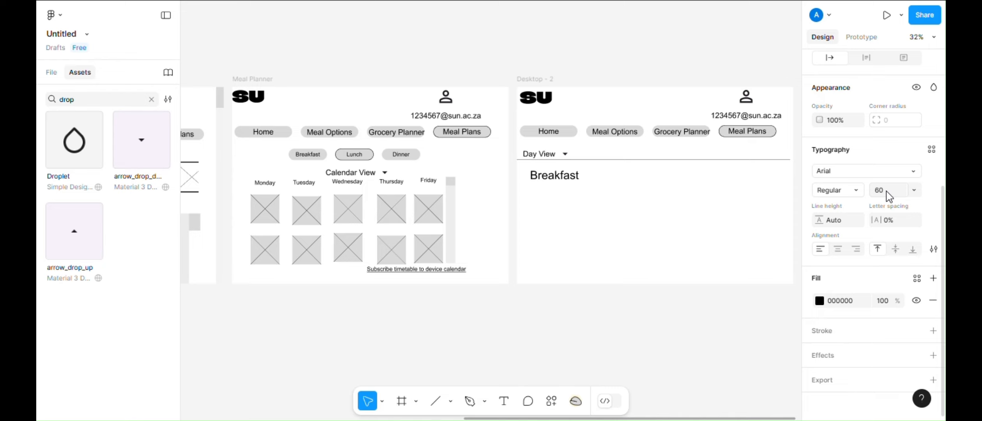
# - Move the Breakfast heading up so it sits just beneath the divider line
pyautogui.doubleClick(545, 184)
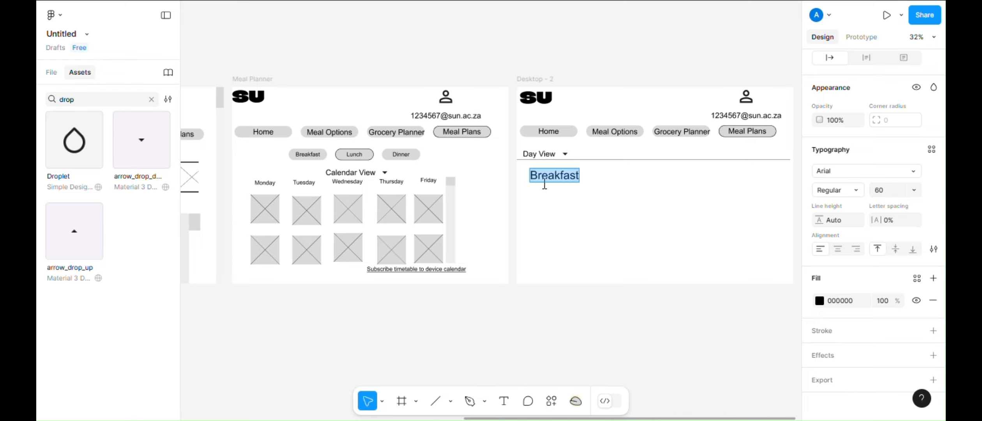
pyautogui.press('Escape')
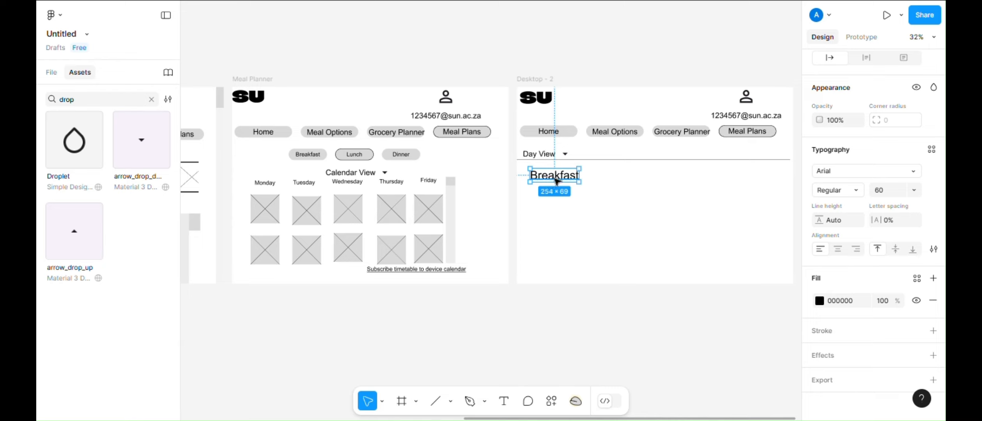
pyautogui.moveTo(555, 178); pyautogui.dragTo(554, 172)
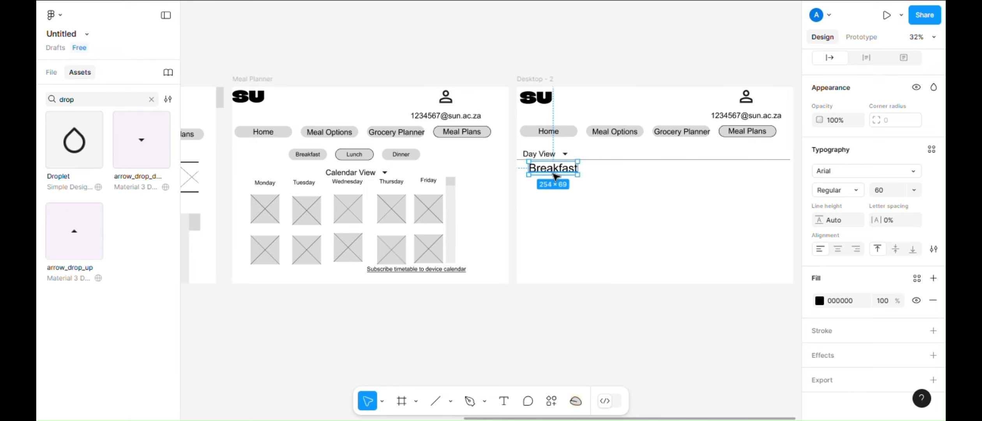
pyautogui.click(599, 323)
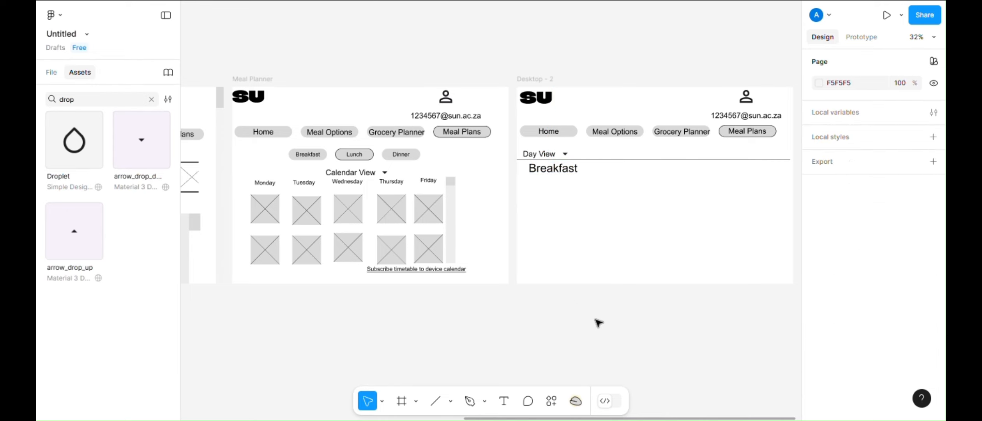
# - Draw a horizontal line about 1397 long across Desktop - 2 beneath the Breakfast heading
pyautogui.press('l')
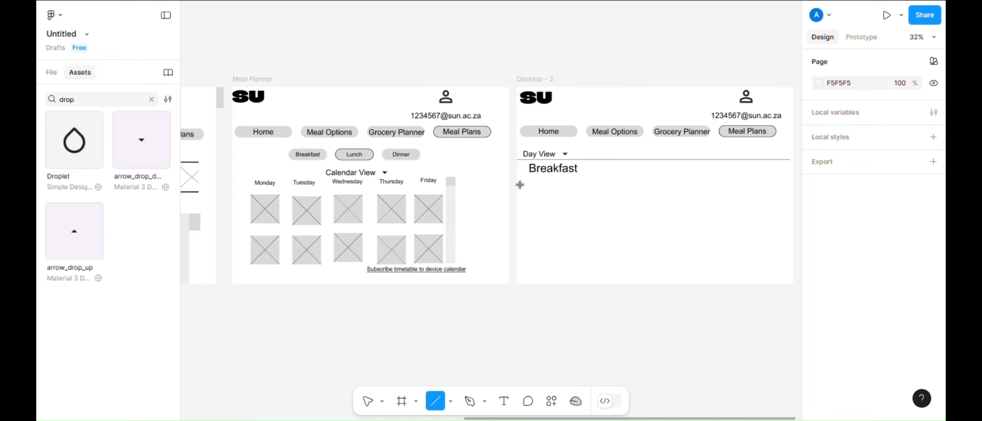
pyautogui.moveTo(521, 185); pyautogui.dragTo(785, 184)
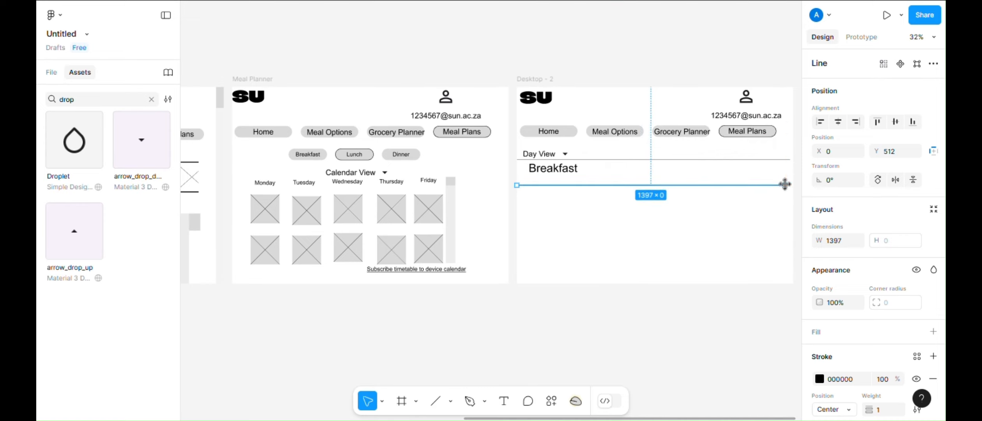
pyautogui.click(623, 305)
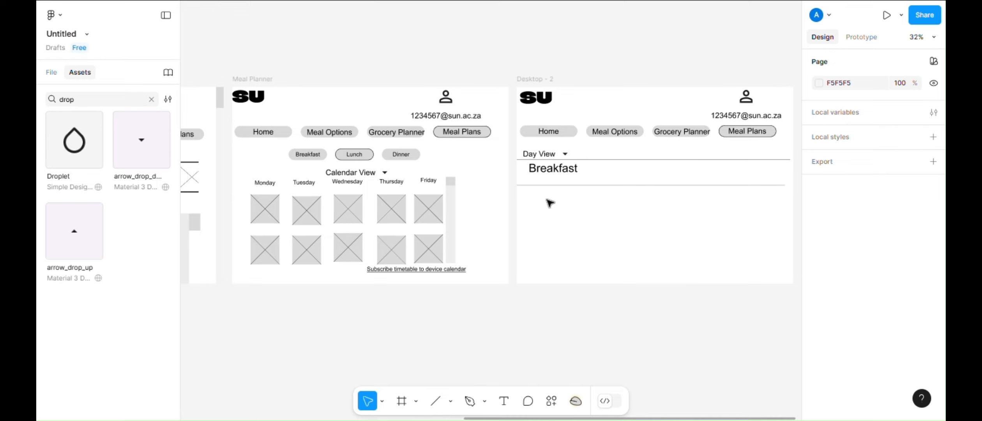
# - Place an arrow_drop_down icon at the far end of the Breakfast row and size it 72 by 72
pyautogui.moveTo(148, 143); pyautogui.dragTo(765, 171)
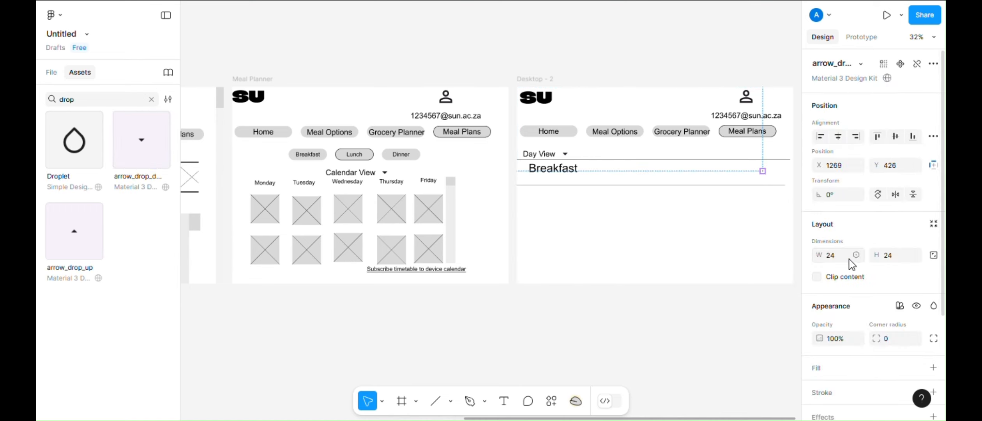
pyautogui.click(832, 254)
pyautogui.press('Tab')
pyautogui.write('72')
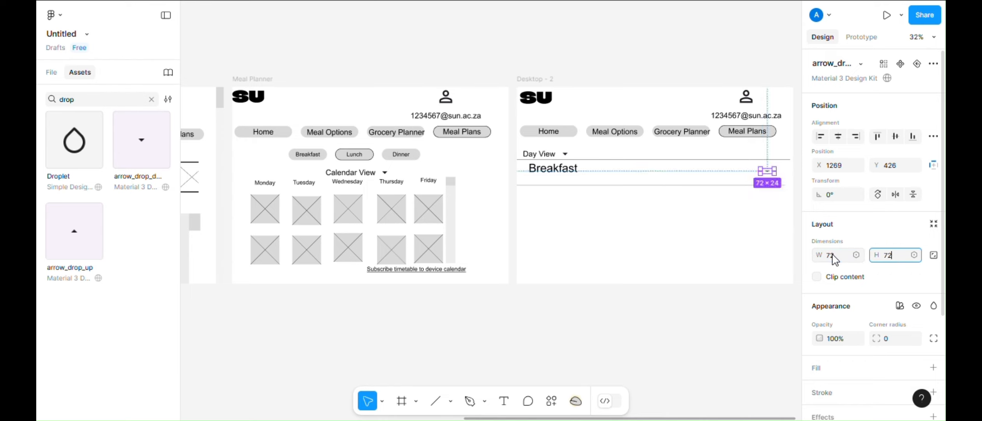
pyautogui.press('Return')
pyautogui.click(713, 256)
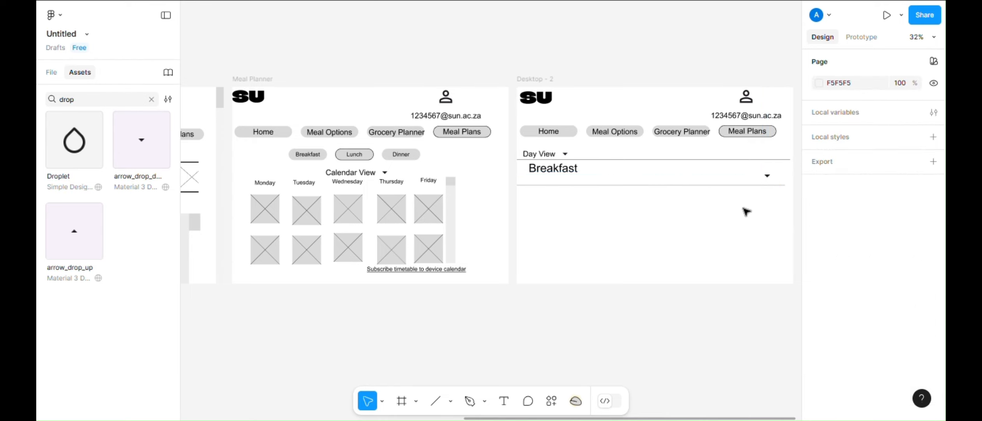
# - Move the Breakfast row's drop-down arrow up so it lines up with the Breakfast heading
pyautogui.moveTo(767, 182)
pyautogui.mouseDown()
pyautogui.moveTo(766, 168)
pyautogui.moveTo(765, 176)
pyautogui.mouseUp()
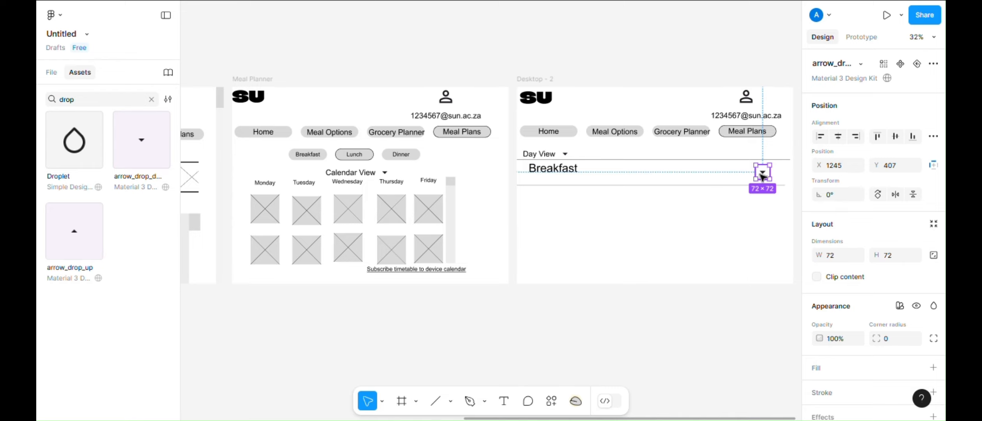
pyautogui.moveTo(764, 174); pyautogui.dragTo(724, 276)
pyautogui.moveTo(762, 171); pyautogui.dragTo(766, 175)
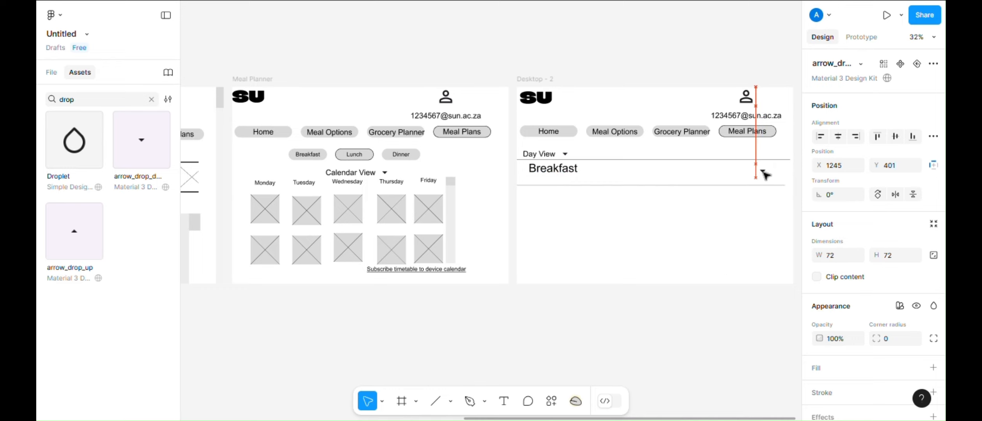
pyautogui.moveTo(766, 175); pyautogui.dragTo(763, 171)
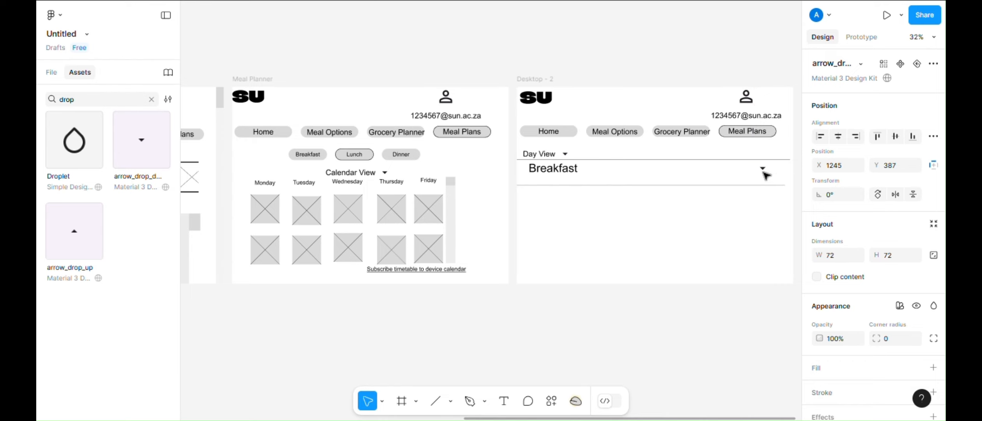
pyautogui.click(717, 258)
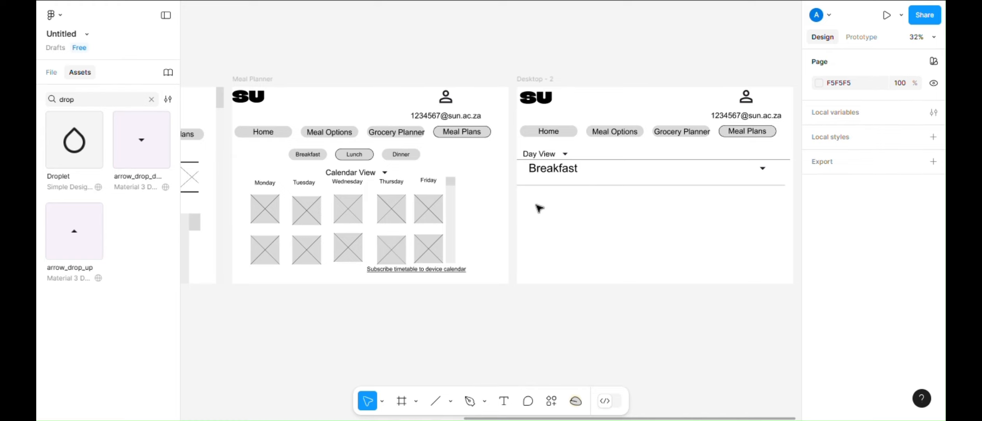
# - Add the text "Lunch" below the line under Breakfast, roughly aligned with the Breakfast heading
pyautogui.press('t')
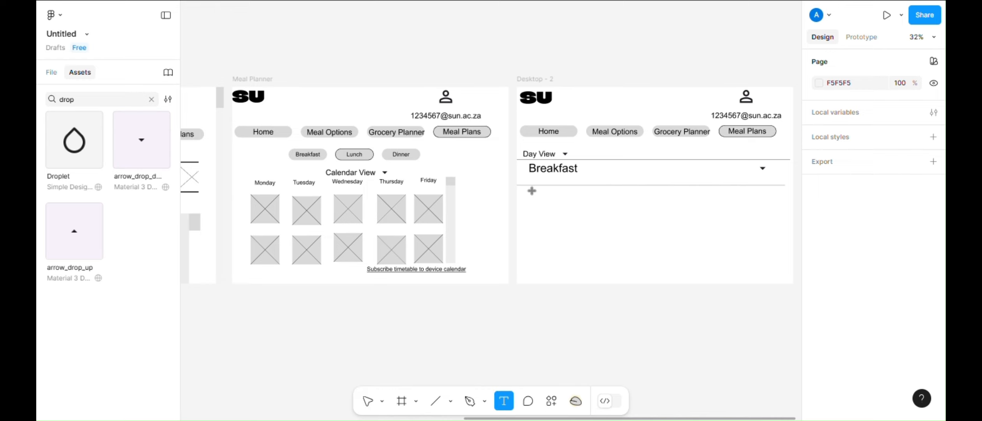
pyautogui.click(532, 192)
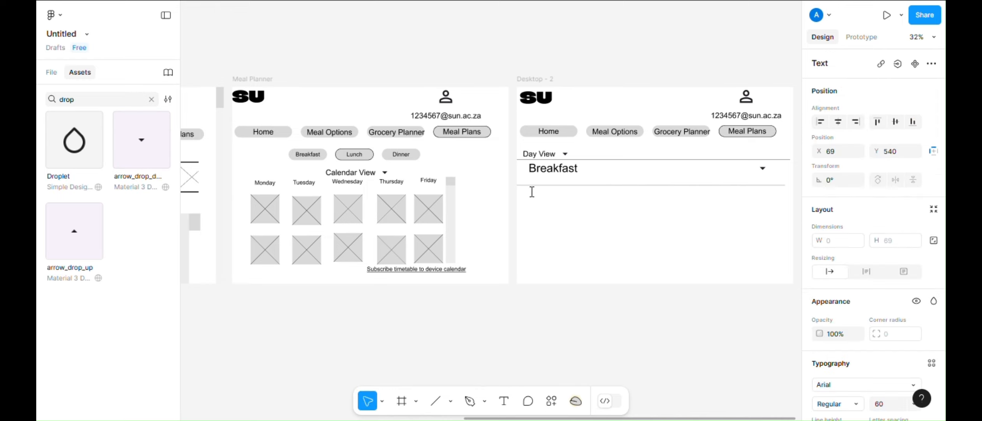
pyautogui.write('Lunch')
pyautogui.press('Escape')
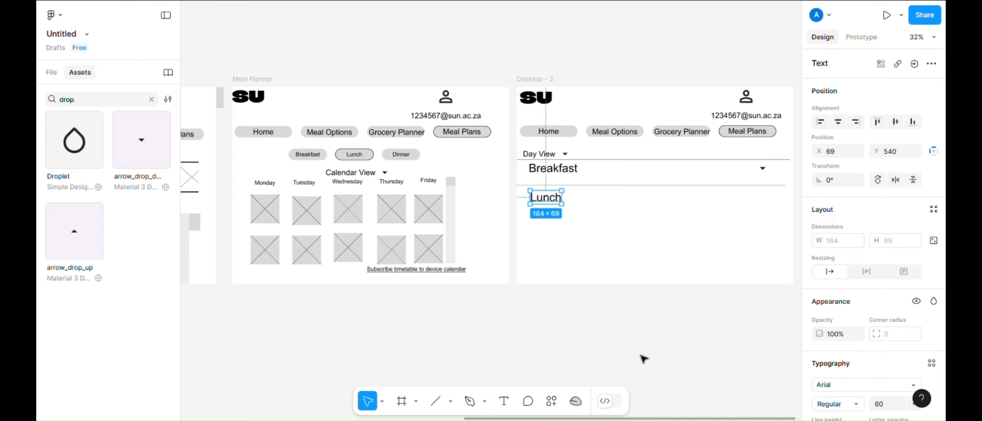
pyautogui.click(683, 338)
pyautogui.press('t')
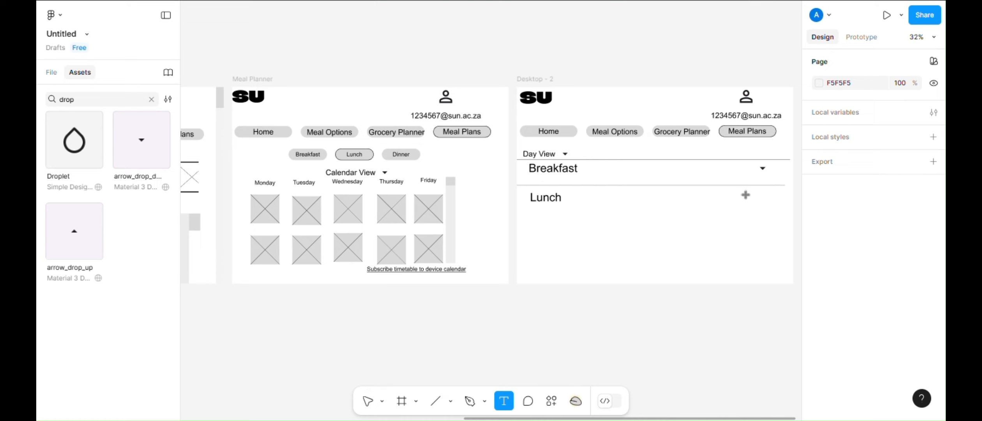
pyautogui.click(746, 195)
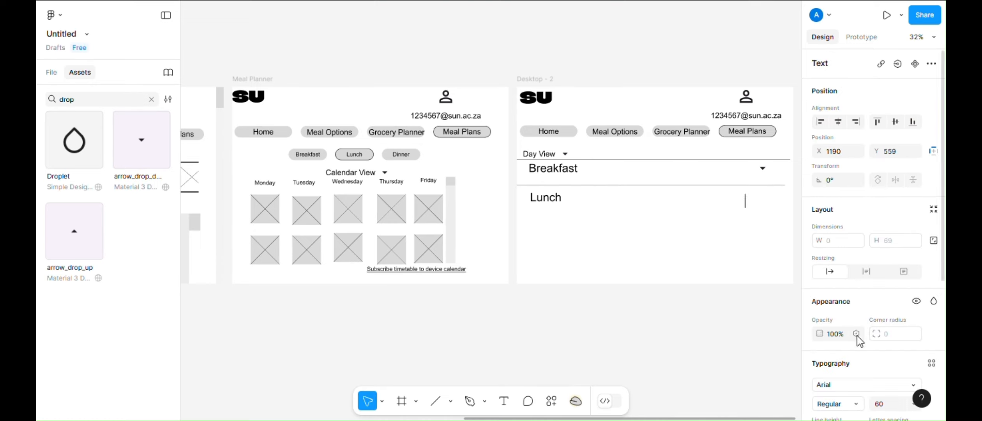
pyautogui.click(882, 405)
pyautogui.click(882, 405)
pyautogui.write('4')
pyautogui.click(747, 361)
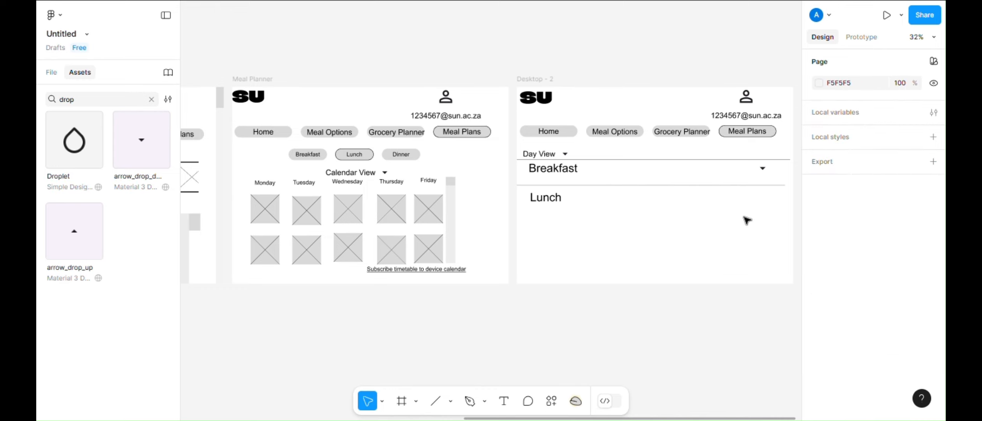
# - Add the text "Confirmed" at the far end of the Lunch row, opposite the Lunch heading
pyautogui.press('t')
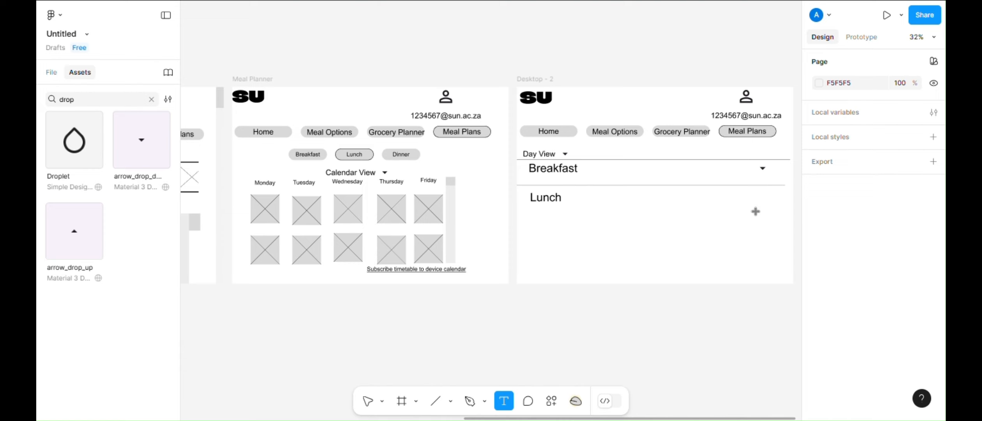
pyautogui.click(737, 194)
pyautogui.write('Confirm')
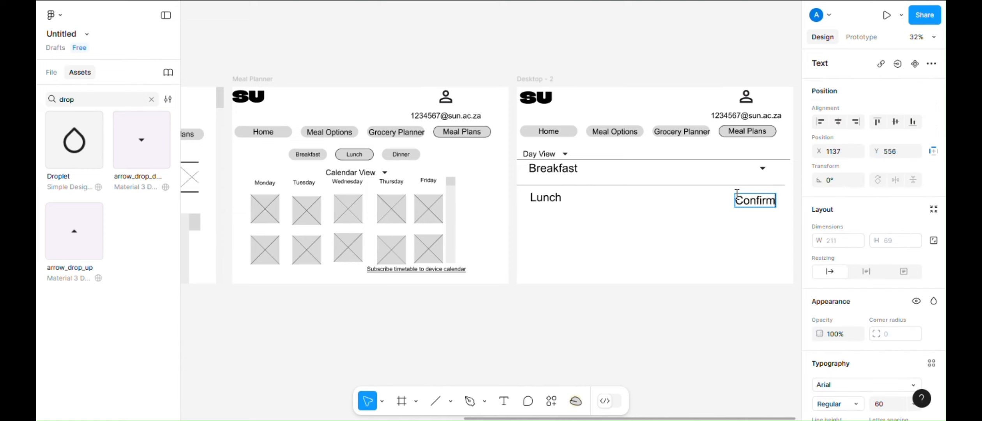
pyautogui.write('ed')
# - Set the font size of the Confirmed text to 30
pyautogui.hotkey('ctrl', 'a')
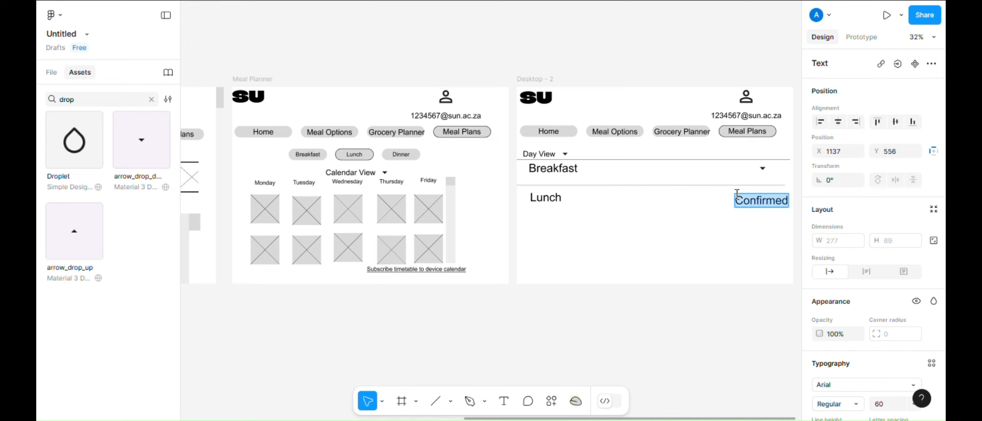
pyautogui.click(891, 409)
pyautogui.write('30')
pyautogui.press('Return')
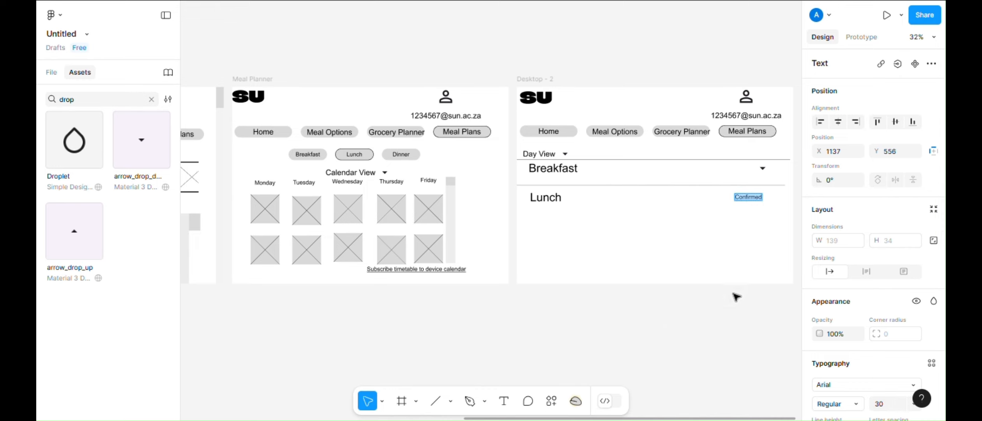
pyautogui.press('Escape')
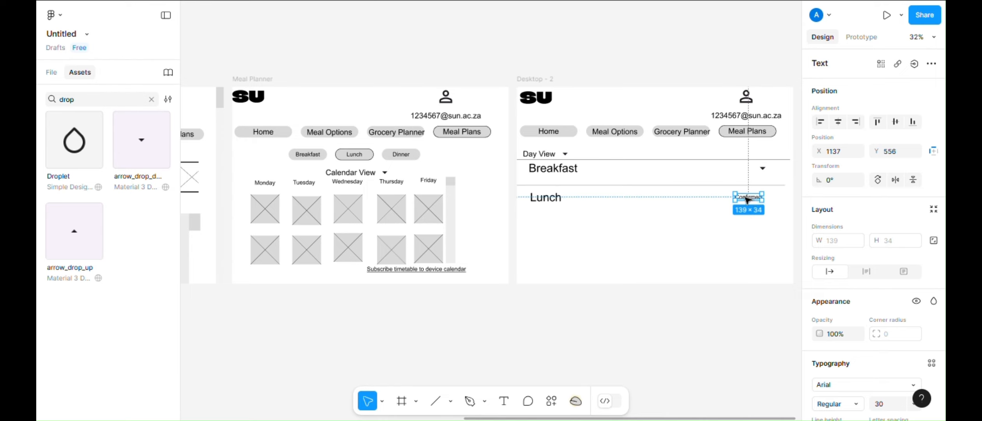
pyautogui.click(740, 276)
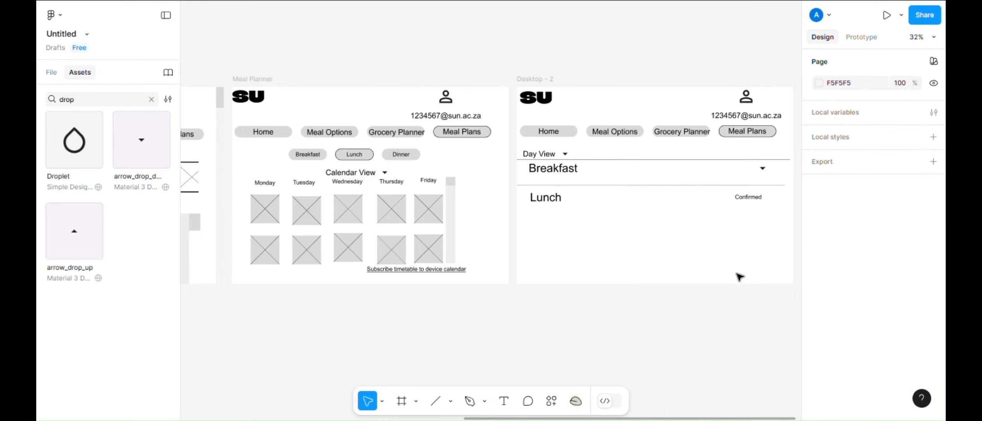
# - Move the Confirmed label slightly up and to the right in the Lunch row, to about X 1162, Y 540
pyautogui.click(750, 200)
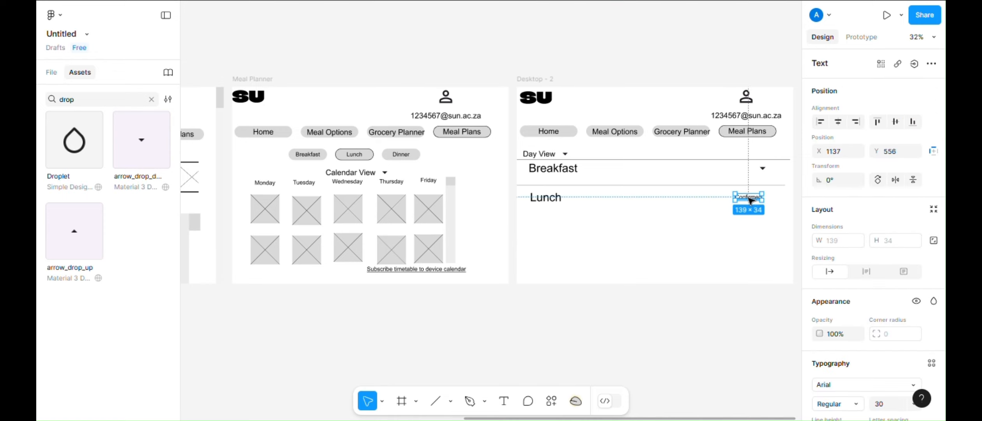
pyautogui.moveTo(751, 201); pyautogui.dragTo(756, 198)
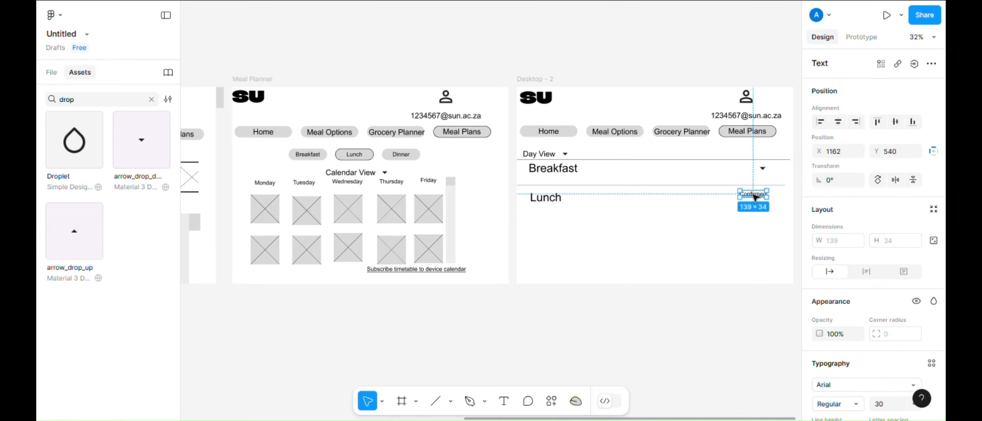
pyautogui.click(743, 325)
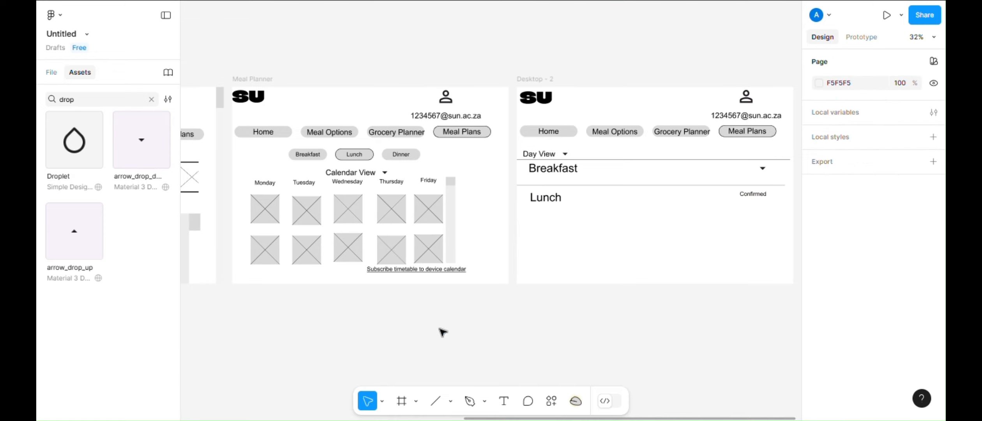
# - Add the text "Venue: Wimbledon Hub" directly beneath the Lunch heading
pyautogui.press('t')
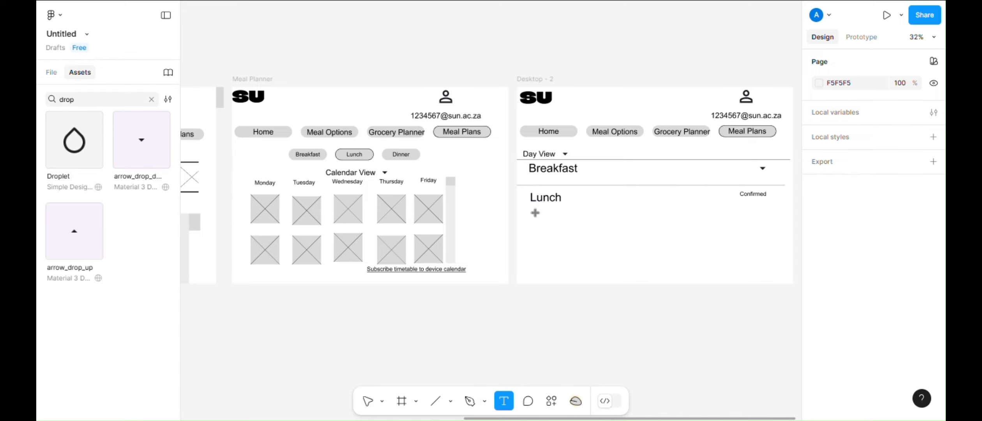
pyautogui.click(532, 210)
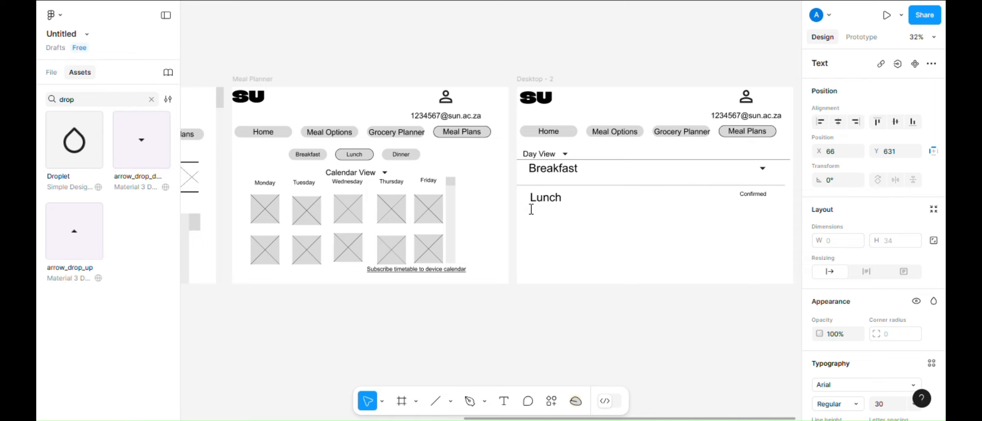
pyautogui.write('Venue')
pyautogui.write(': Wimbledon Hub')
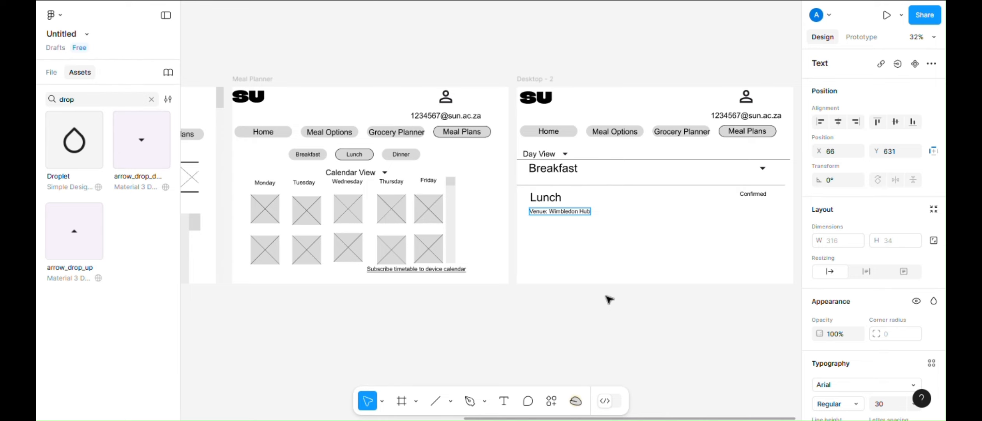
pyautogui.press('Escape')
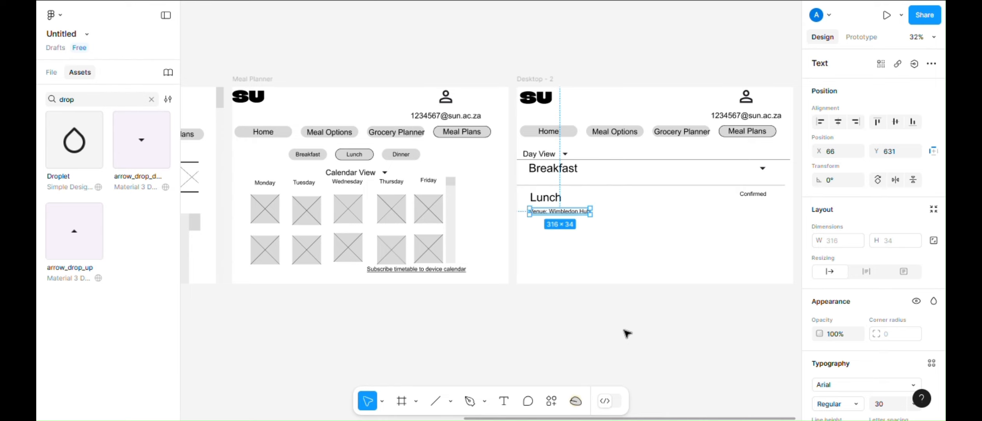
pyautogui.click(603, 329)
# - Add the text "Date: 04 April 2025" beneath the venue line in the Lunch section
pyautogui.press('t')
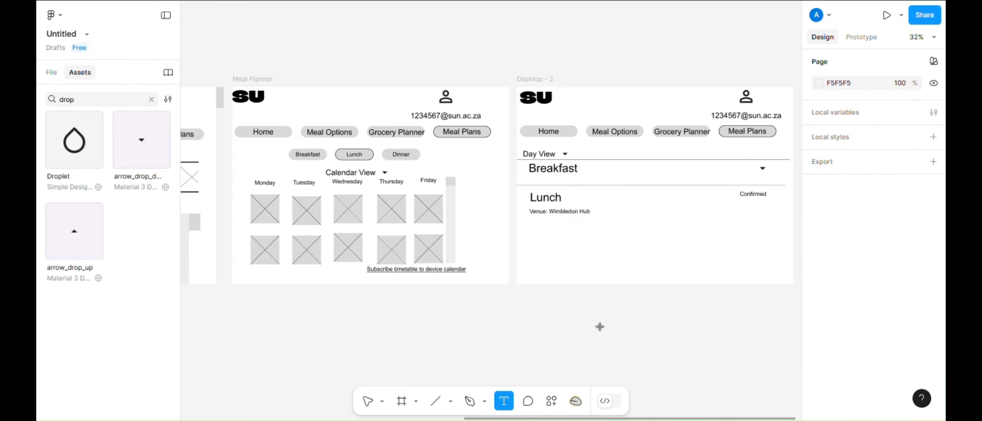
pyautogui.click(533, 220)
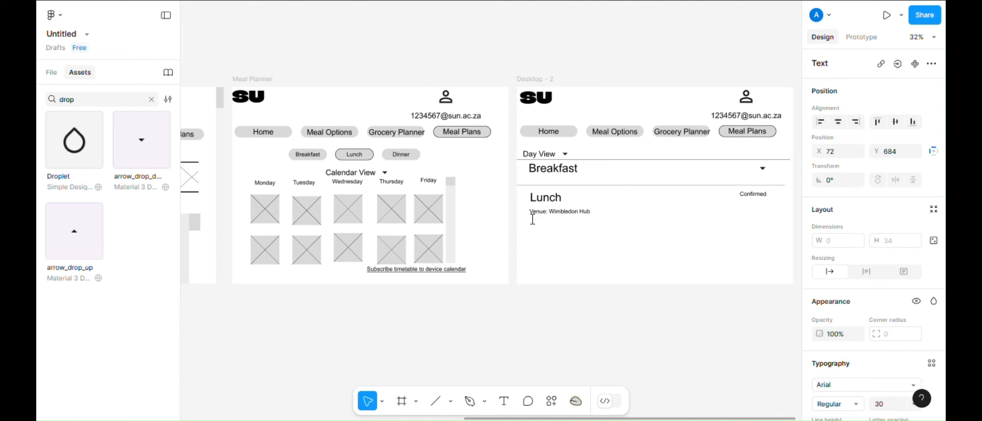
pyautogui.write('Date')
pyautogui.write(': 04 April 2025')
pyautogui.press('Escape')
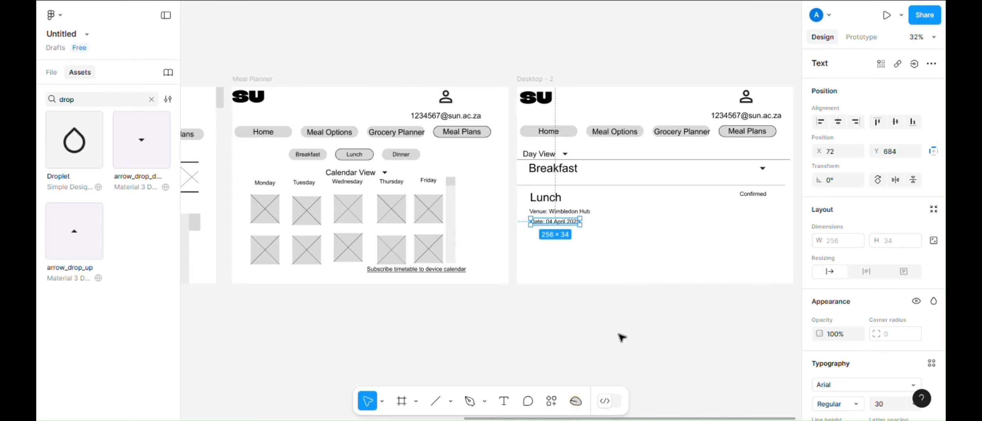
pyautogui.click(622, 337)
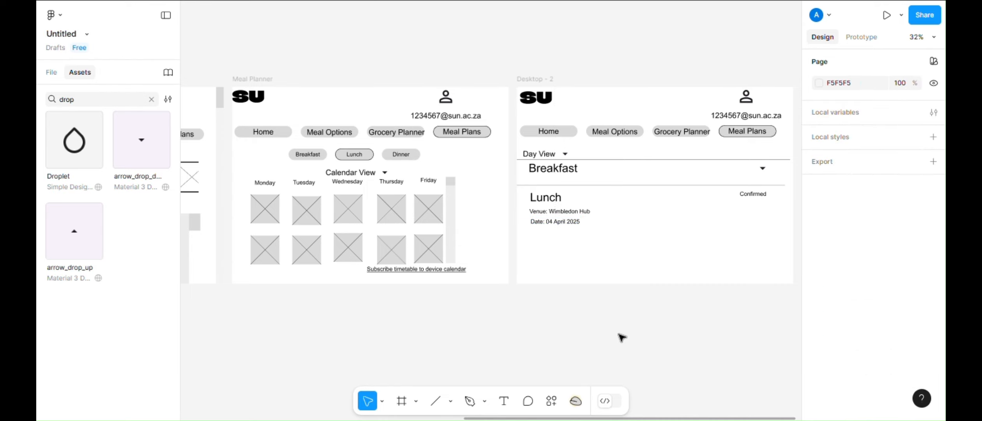
# - Add the text "Chicken Tramezzini" beneath the date line in the Lunch section, at about X 72, Y 774
pyautogui.press('t')
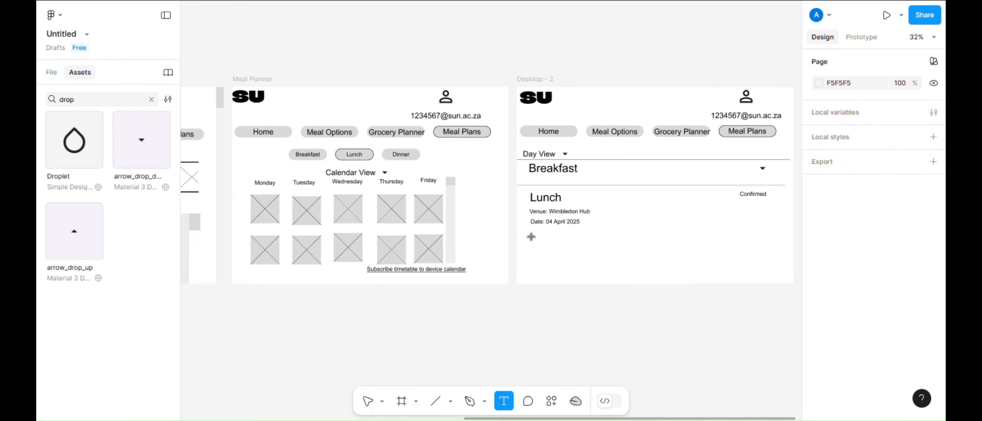
pyautogui.click(531, 237)
pyautogui.write('d')
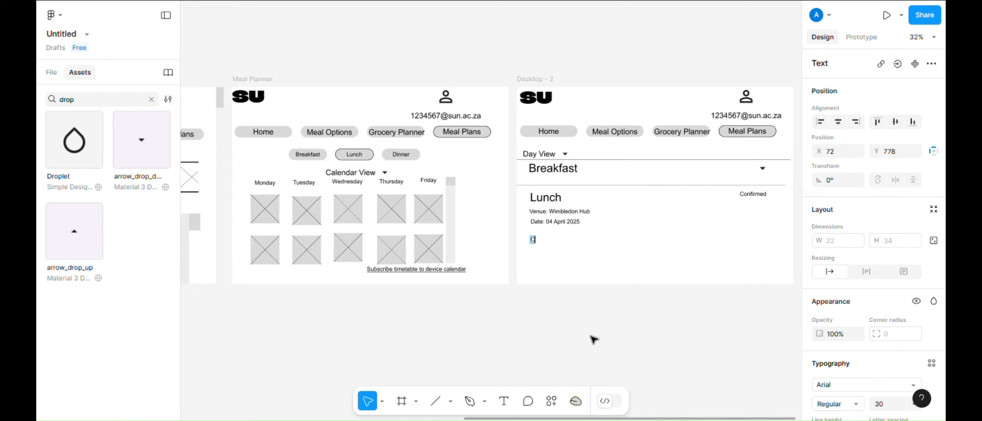
pyautogui.write('hicken Tramezzini')
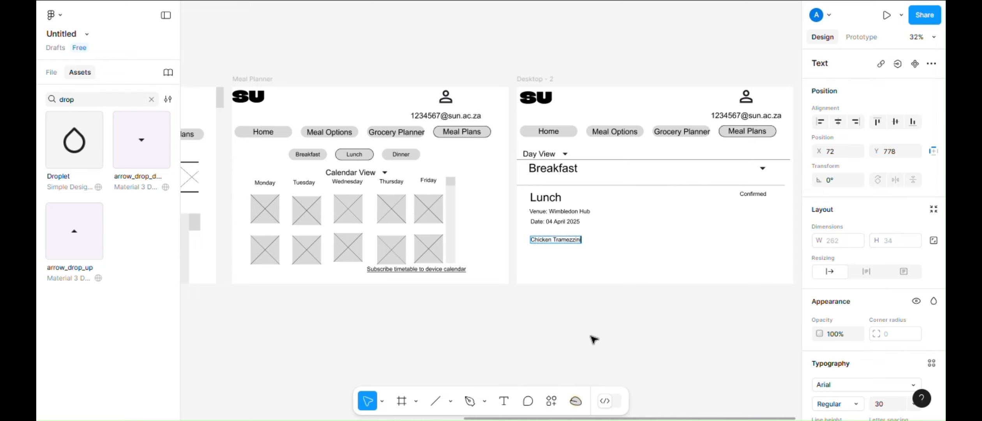
pyautogui.press('Escape')
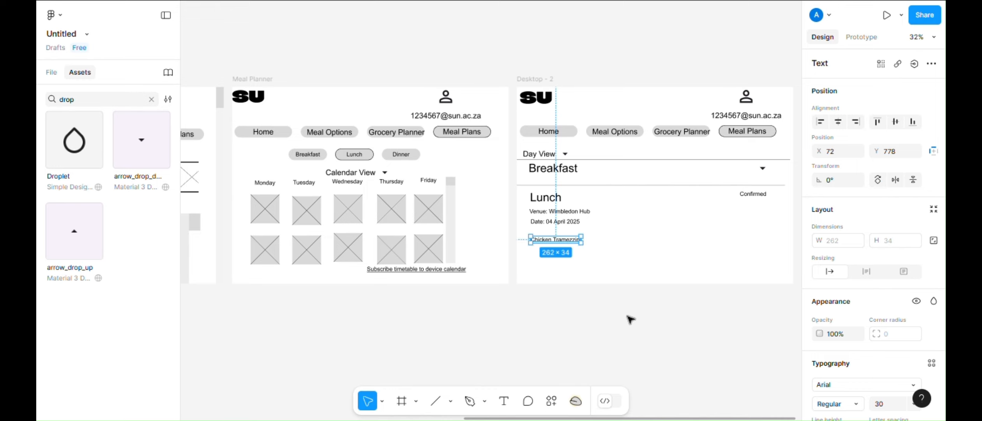
pyautogui.moveTo(553, 241)
pyautogui.mouseDown()
pyautogui.moveTo(562, 233)
pyautogui.moveTo(553, 241)
pyautogui.mouseUp()
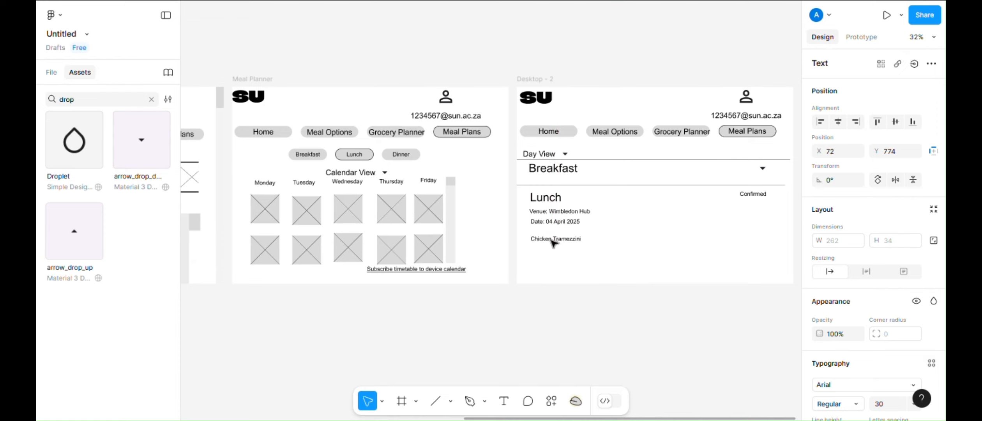
pyautogui.click(593, 360)
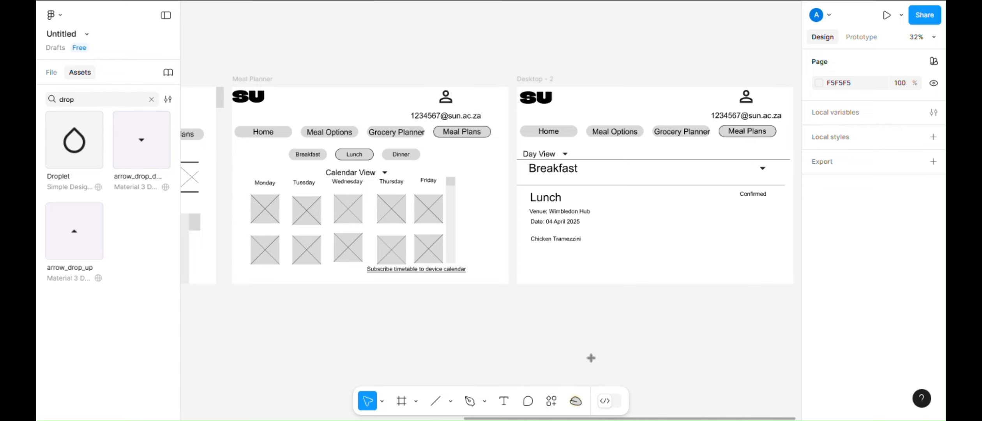
# - Add an underlined "Remove Item" link directly beneath Chicken Tramezzini, aligned with that text's left edge
pyautogui.press('t')
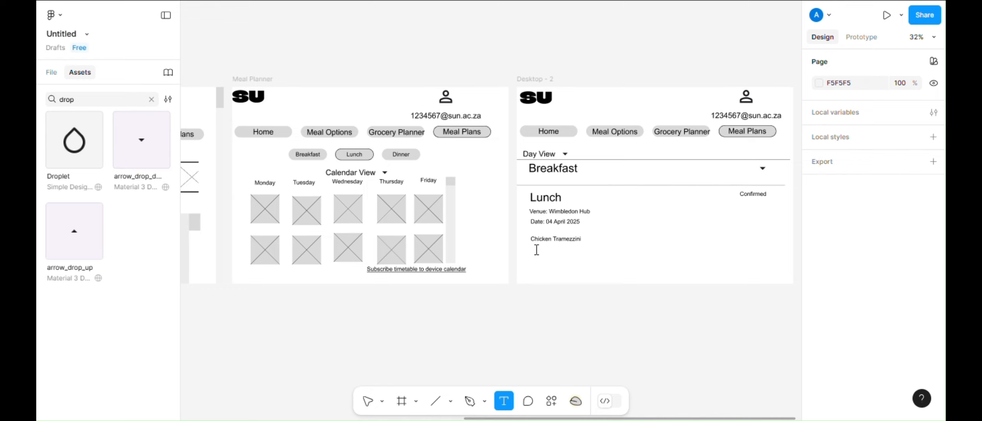
pyautogui.click(536, 249)
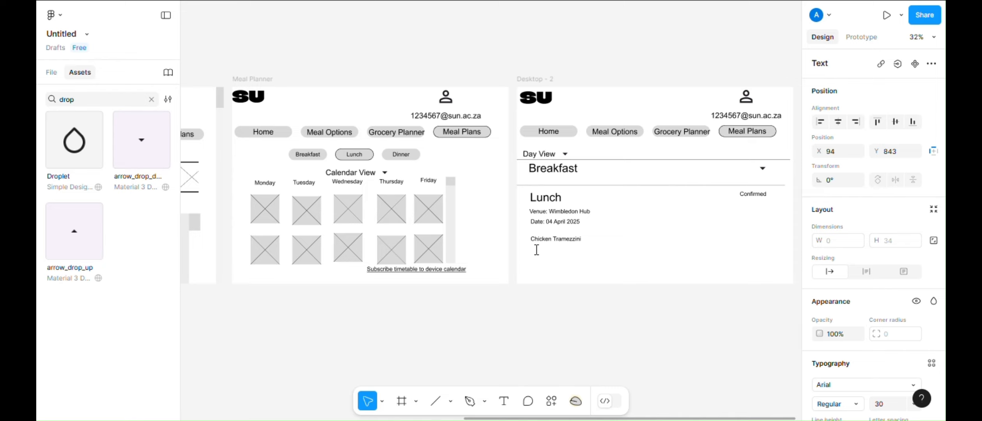
pyautogui.write('Remove Item')
pyautogui.hotkey('ctrl', 'a')
pyautogui.hotkey('ctrl', 'u')
pyautogui.tripleClick(551, 253)
pyautogui.press('Escape')
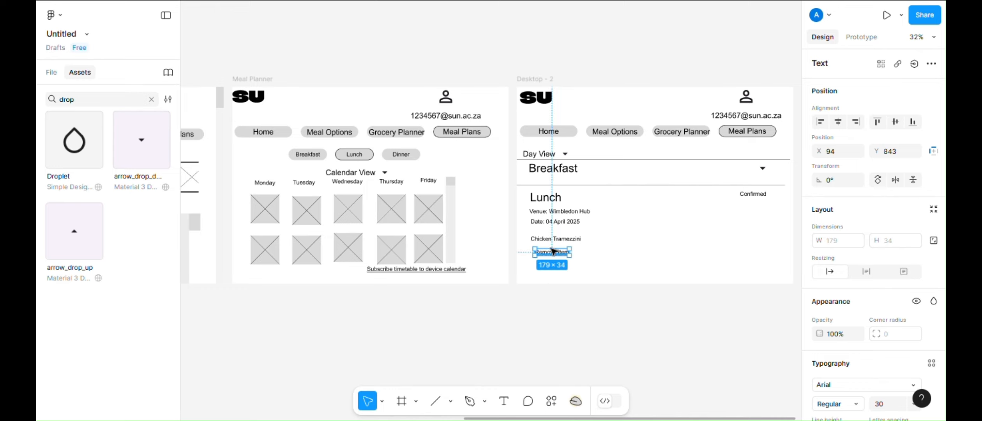
pyautogui.moveTo(556, 252); pyautogui.dragTo(551, 250)
pyautogui.click(627, 324)
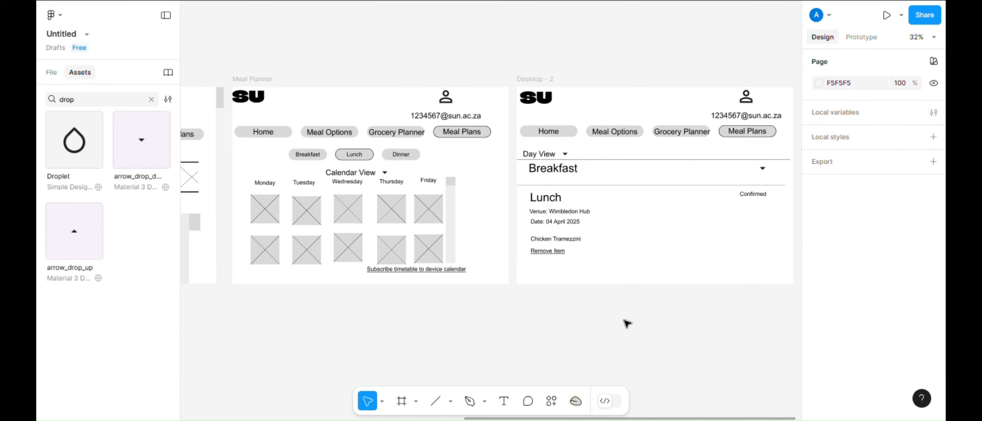
# - Add an underlined "Edit" link to the right of Remove Item, at about X 472
pyautogui.press('t')
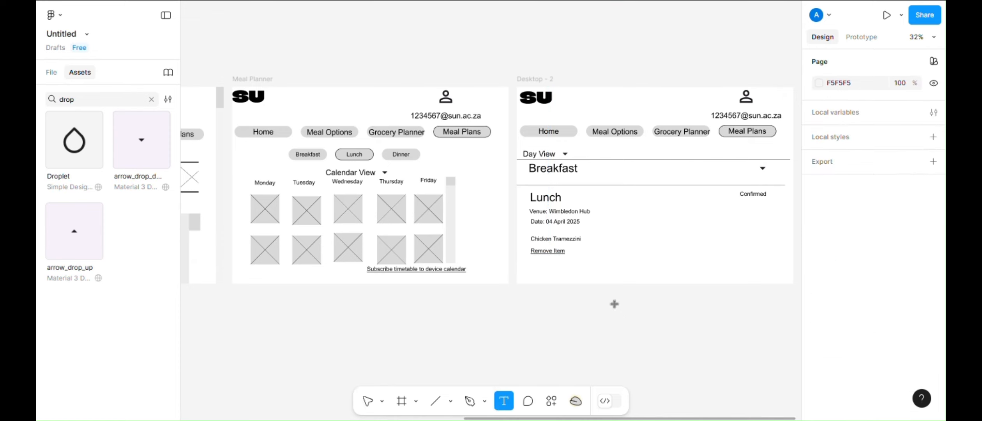
pyautogui.click(609, 251)
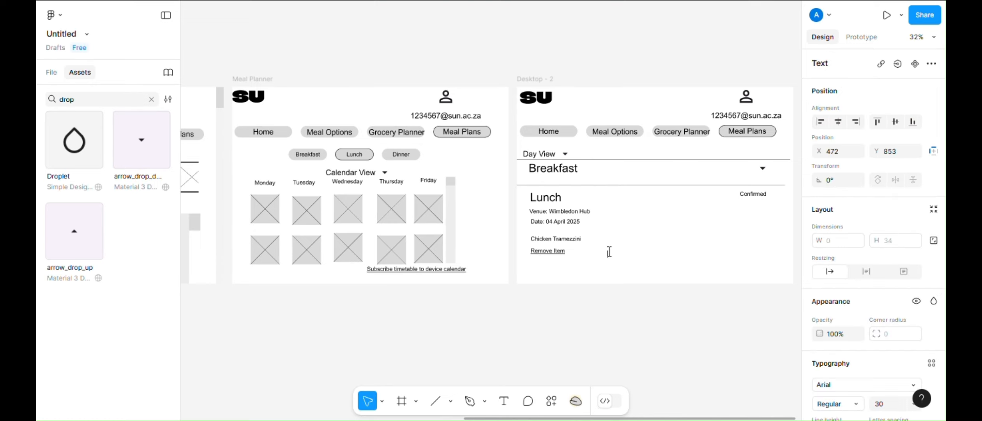
pyautogui.write('Edit')
pyautogui.hotkey('ctrl', 'a')
pyautogui.press('Escape')
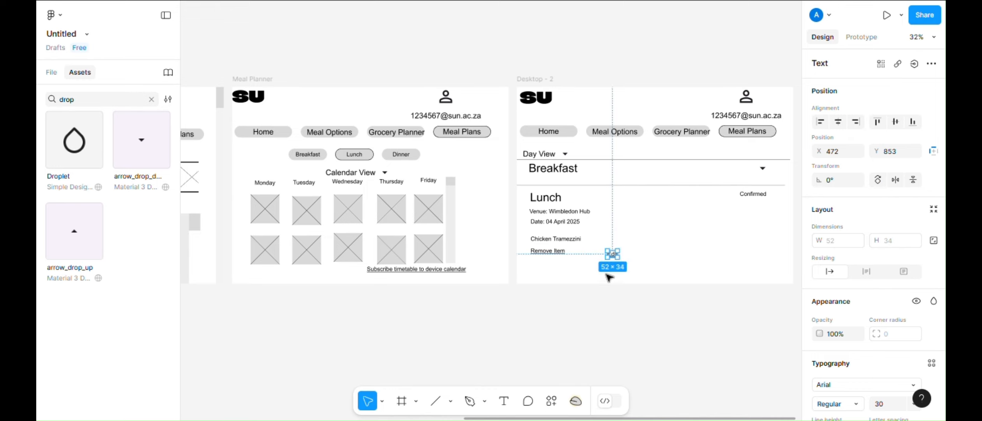
pyautogui.click(607, 361)
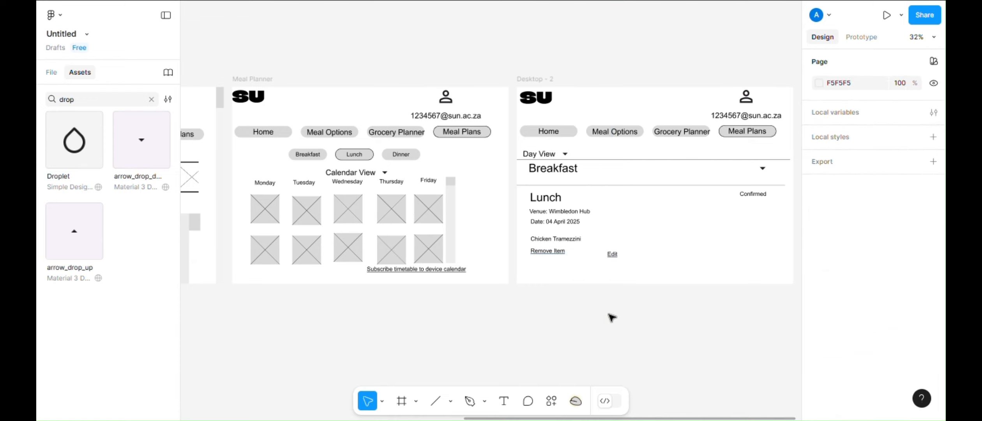
# - Nudge the Edit link up to bring it closer in line with Remove Item
pyautogui.click(614, 254)
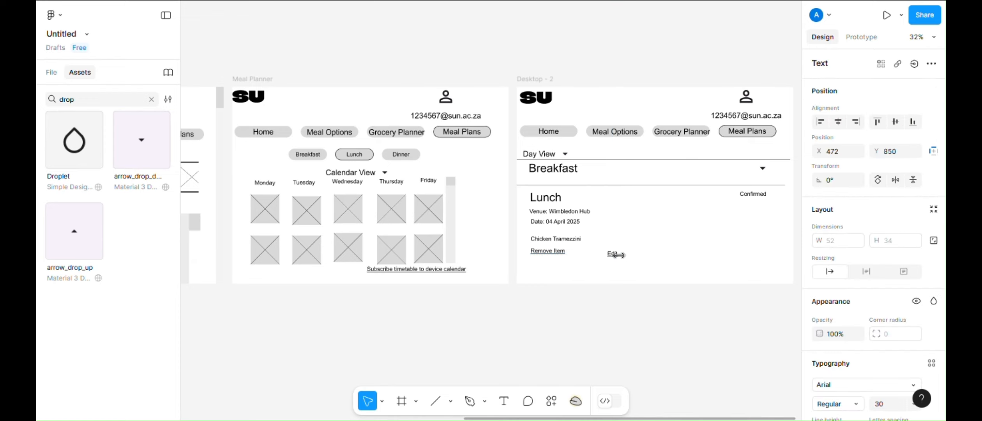
pyautogui.press('Up')
pyautogui.press('Up')
pyautogui.press('Up')
pyautogui.press('Up')
pyautogui.press('Up')
pyautogui.press('Down')
pyautogui.click(678, 343)
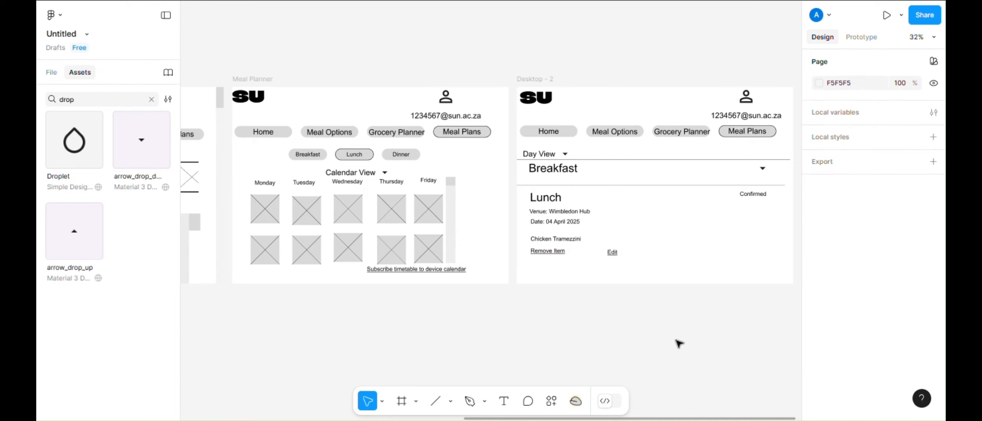
# - Add an underlined "Delete Item" link to the right of Edit, at about X 756, Y 853
pyautogui.press('t')
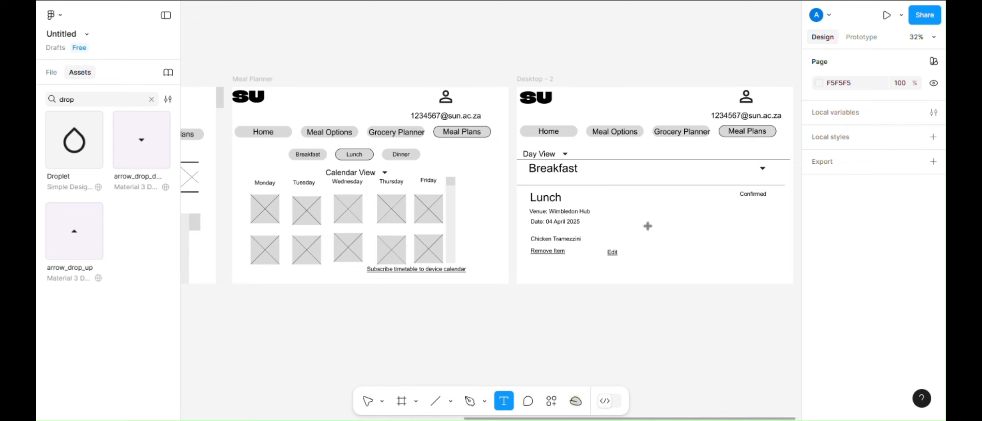
pyautogui.click(662, 252)
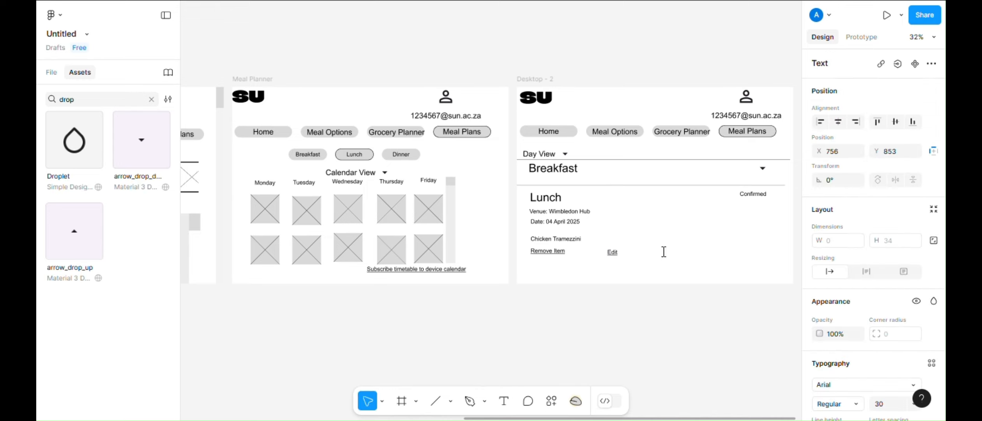
pyautogui.write('Delete Item')
pyautogui.hotkey('ctrl', 'a')
pyautogui.press('Escape')
# - Nudge the Delete Item link up to Y 843 to bring it in line with the other Lunch links
pyautogui.press('Up')
pyautogui.press('Up')
pyautogui.press('Up')
pyautogui.press('Up')
pyautogui.press('Up')
pyautogui.press('Up')
pyautogui.press('Up')
pyautogui.press('Up')
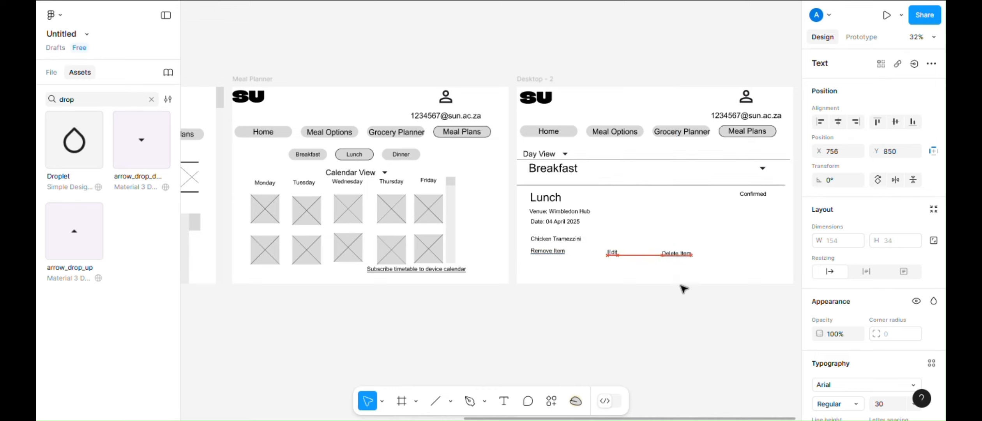
pyautogui.press('Up')
pyautogui.press('Up')
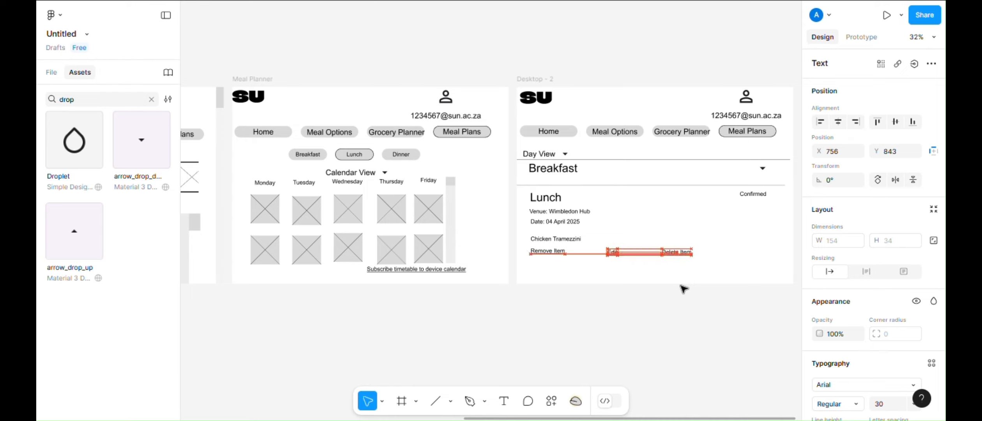
pyautogui.click(688, 316)
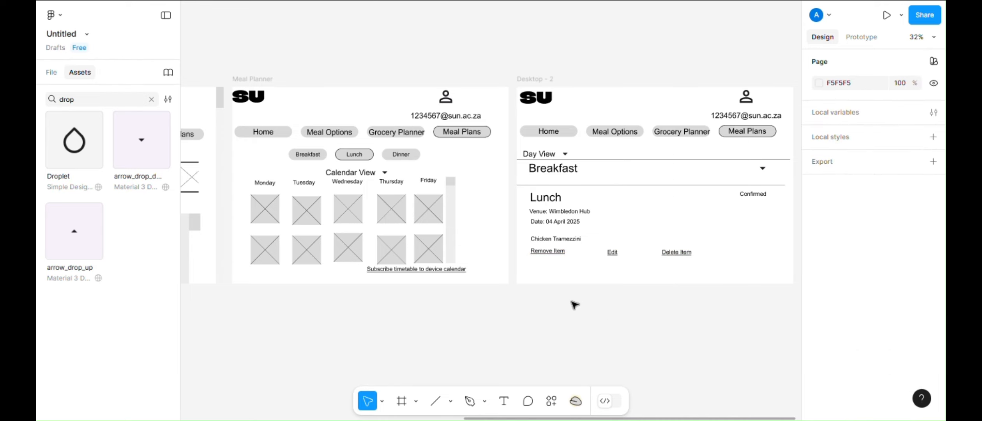
# - Draw a divider line about 1395 wide beneath the Lunch links and shift it down to about Y 893
pyautogui.press('l')
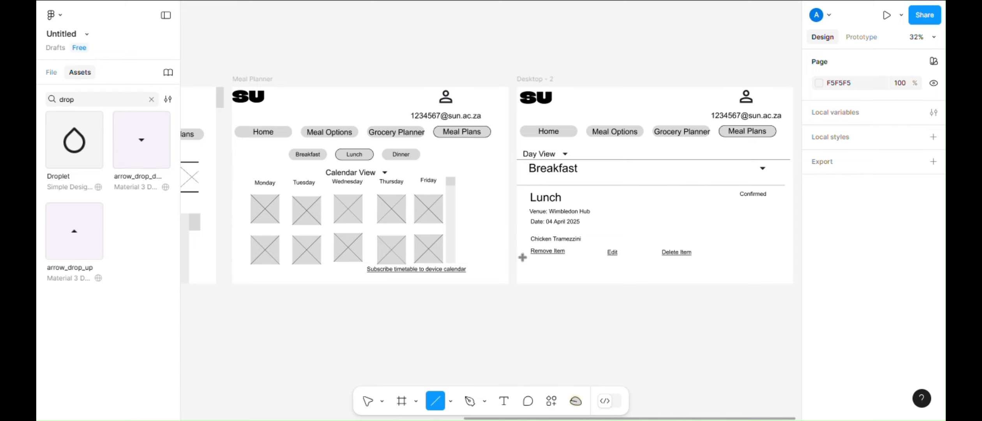
pyautogui.moveTo(523, 257); pyautogui.dragTo(789, 258)
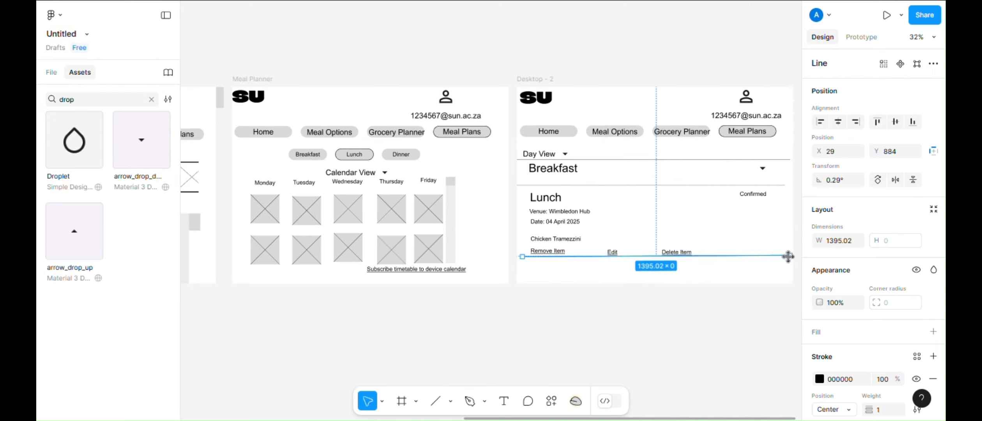
pyautogui.click(714, 336)
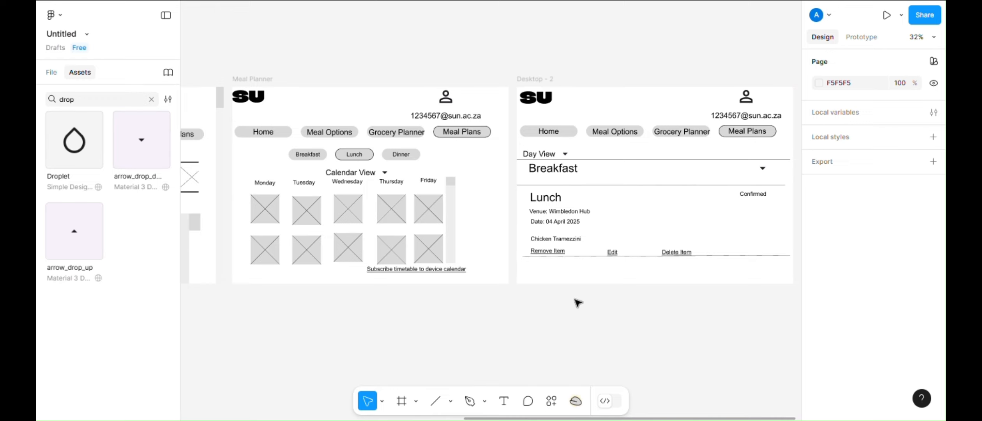
pyautogui.click(627, 257)
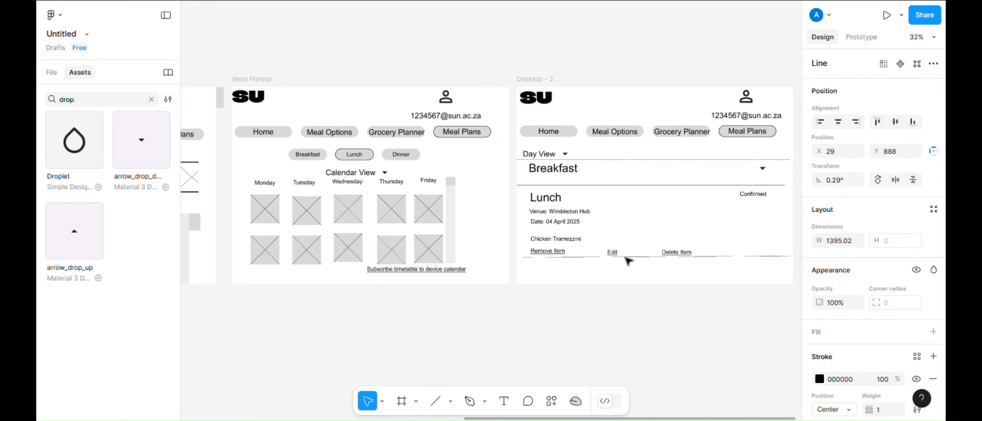
pyautogui.press('Down')
pyautogui.press('Down')
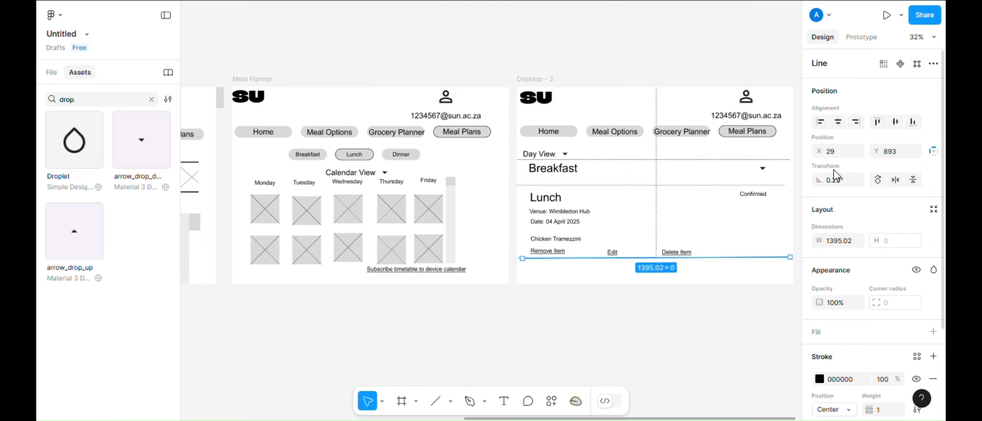
# - Extend the divider's left end to the frame's edge, making it about 1424 wide, and level it at 0° rotation
pyautogui.click(836, 181)
pyautogui.write('0')
pyautogui.press('Return')
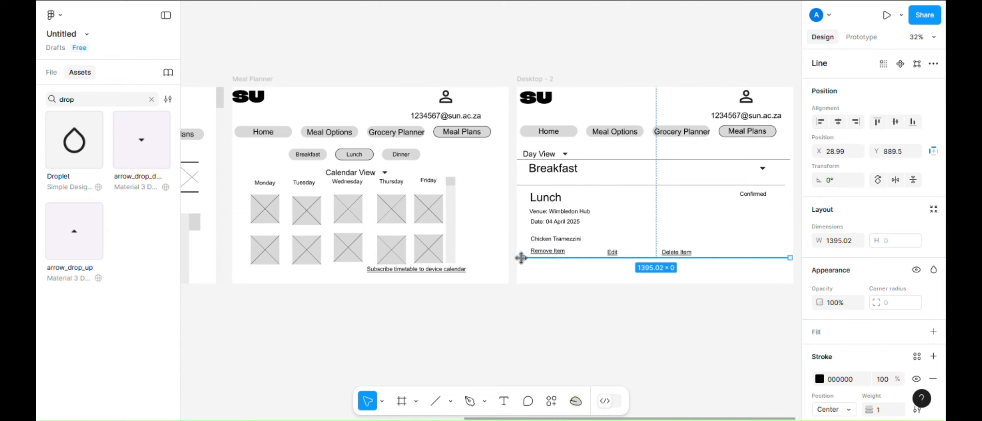
pyautogui.moveTo(521, 258); pyautogui.dragTo(517, 258)
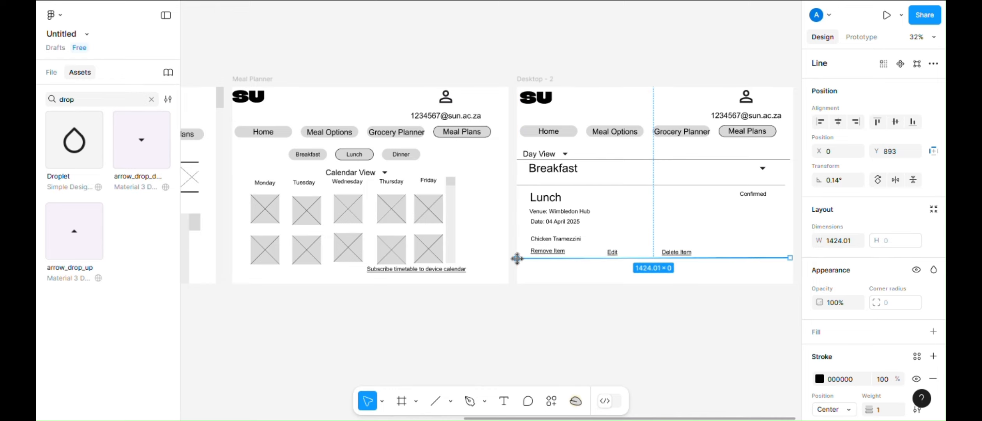
pyautogui.click(838, 180)
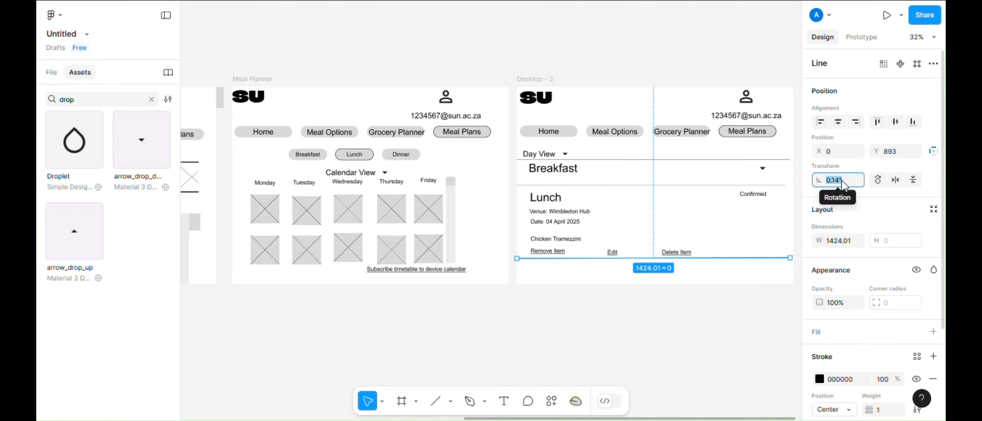
pyautogui.write('0')
pyautogui.press('Return')
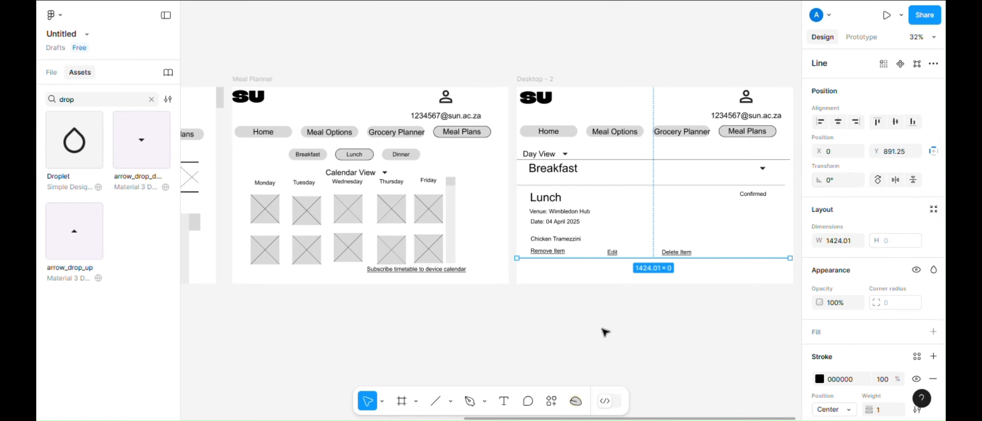
pyautogui.click(599, 324)
# - Add a "Dinner" heading beneath the new divider at about X 66, Y 924, with font size 60
pyautogui.press('t')
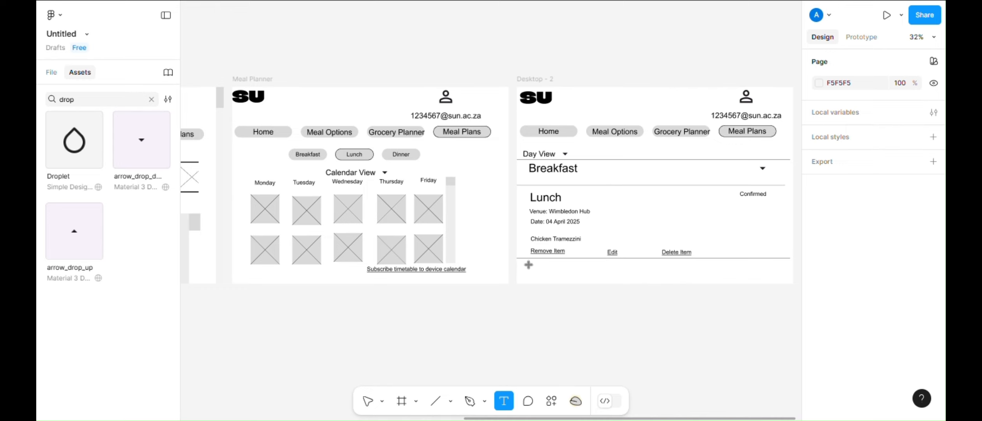
pyautogui.click(530, 265)
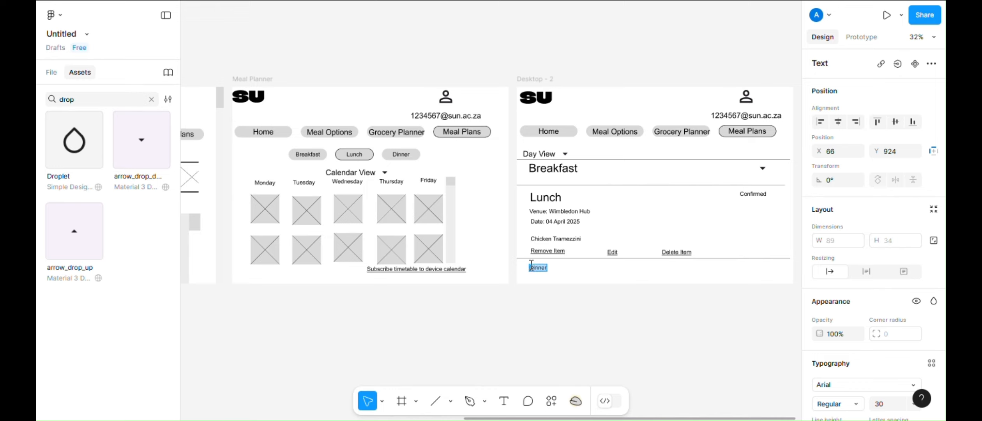
pyautogui.click(881, 403)
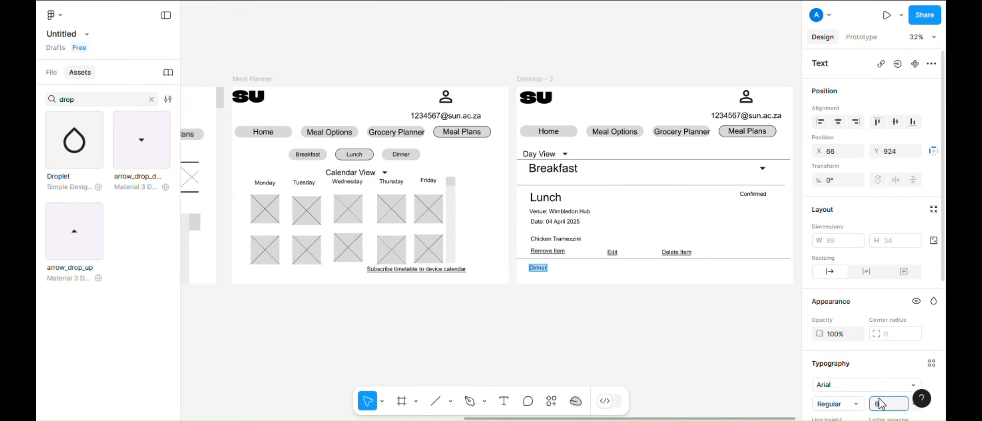
pyautogui.write('60')
pyautogui.press('Return')
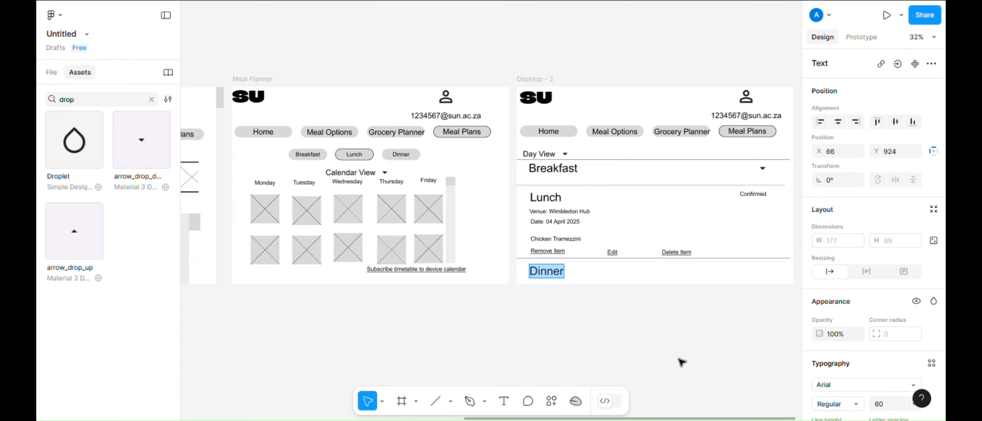
# - Place an arrow_drop_down icon in the Dinner row at about X 1262, Y 932, and size it 72 × 72
pyautogui.moveTo(141, 144); pyautogui.dragTo(761, 270)
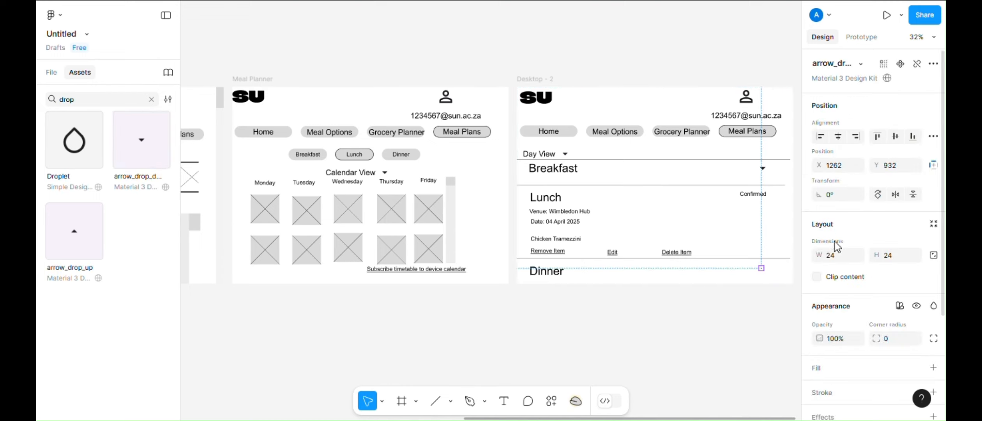
pyautogui.click(763, 169)
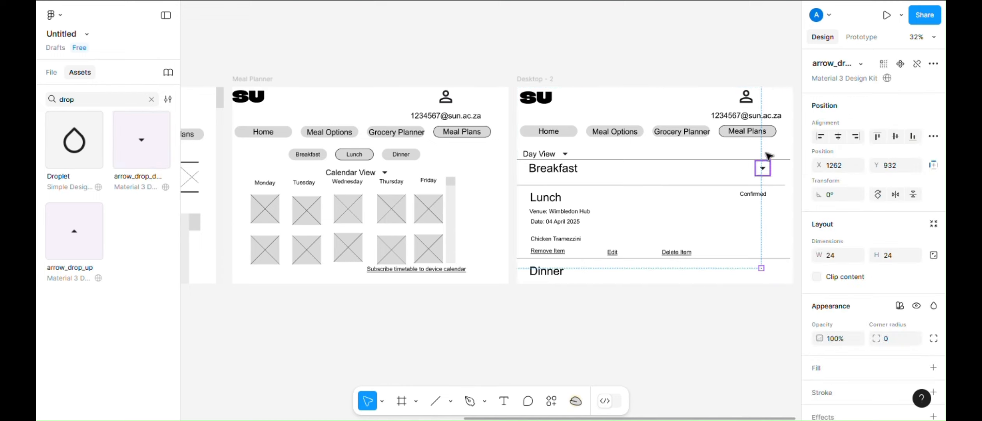
pyautogui.click(762, 269)
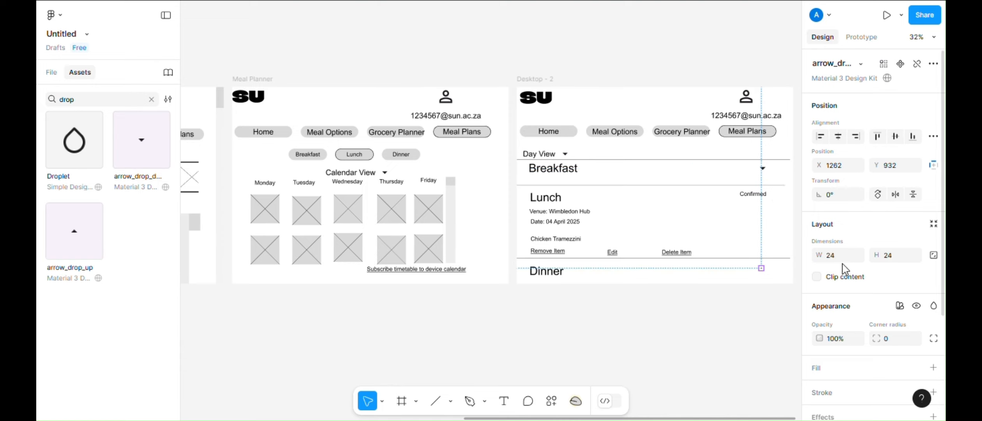
pyautogui.click(828, 257)
pyautogui.write('72')
pyautogui.press('Tab')
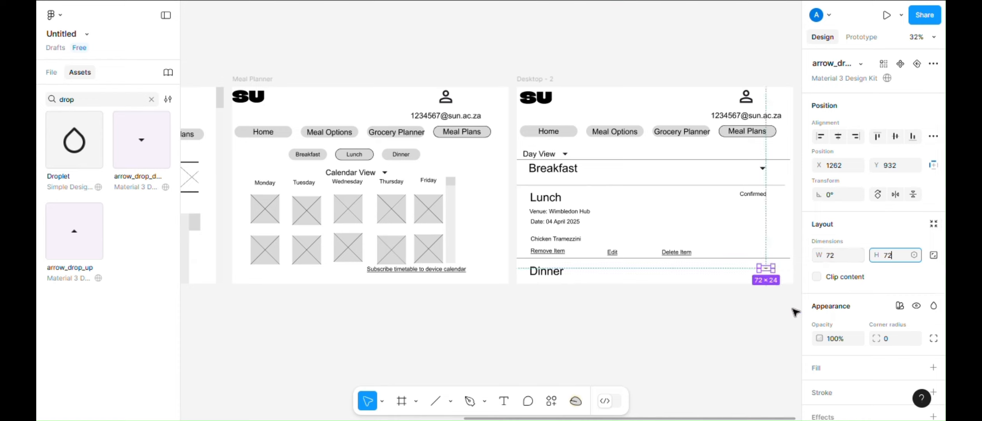
pyautogui.click(864, 308)
pyautogui.click(752, 325)
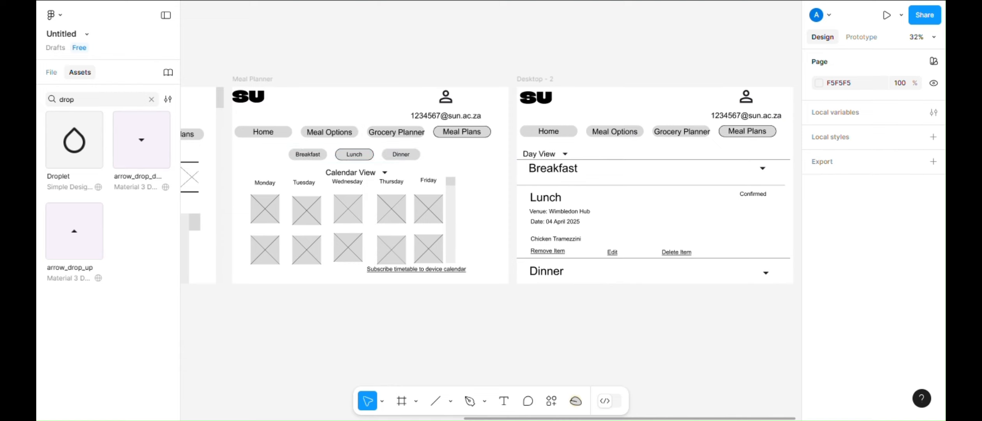
# - Add an on-click Navigate to interaction from the SU logo in Desktop - 2 to the Home frame
pyautogui.hotkey('ctrl', '\\')
pyautogui.hotkey('shift', '1')
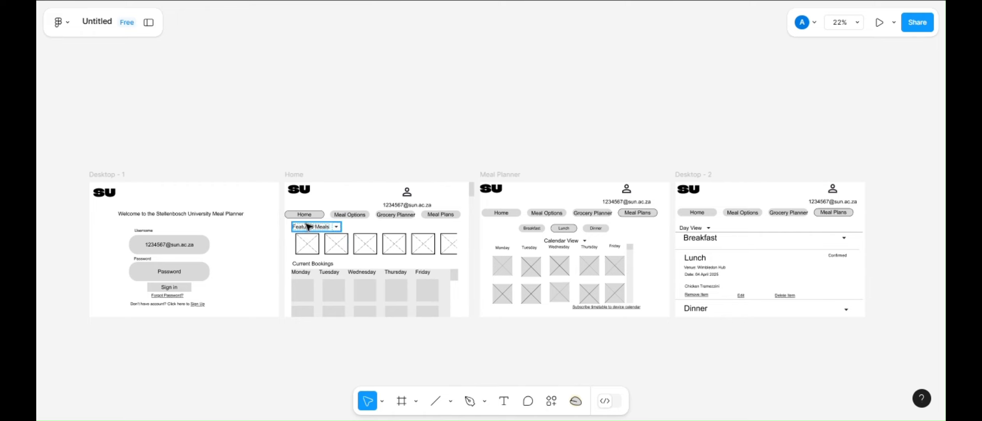
pyautogui.click(149, 24)
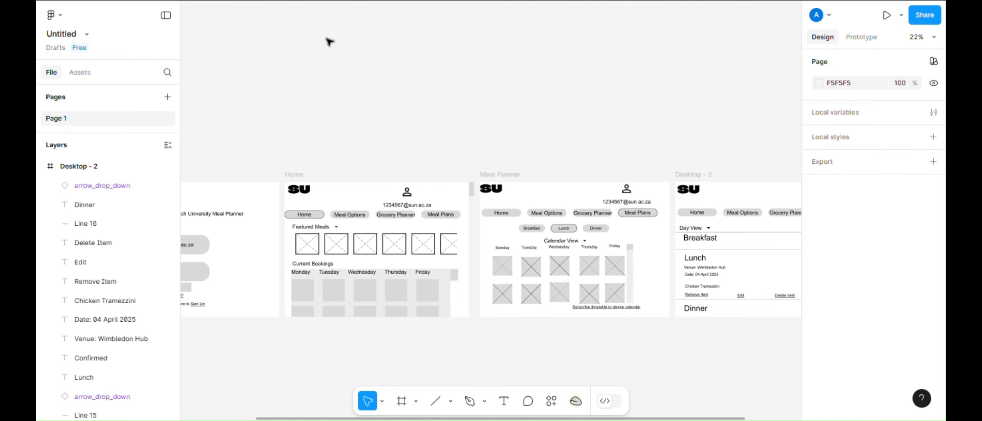
pyautogui.click(862, 38)
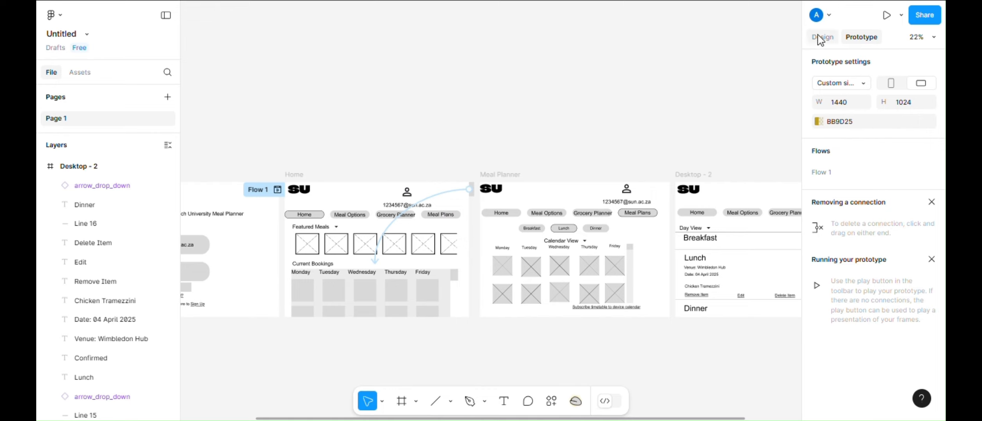
pyautogui.click(690, 190)
pyautogui.click(933, 62)
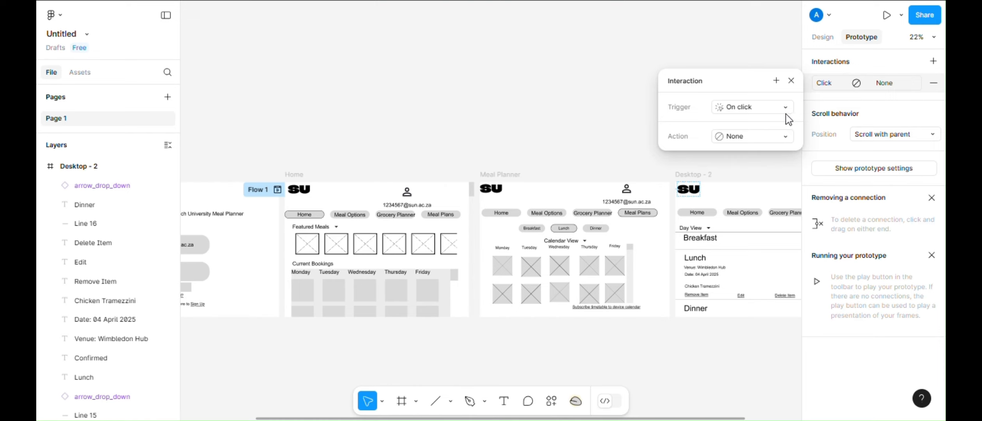
pyautogui.click(772, 136)
pyautogui.click(750, 161)
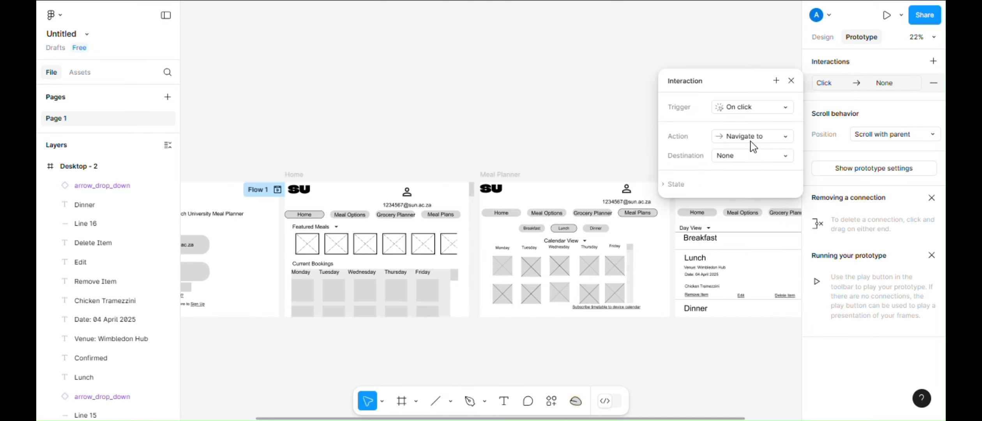
pyautogui.click(749, 154)
pyautogui.click(755, 169)
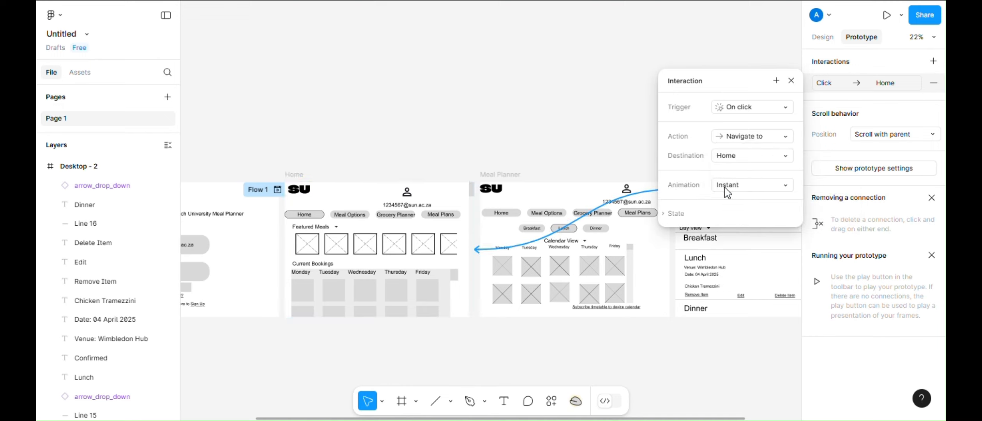
pyautogui.click(505, 141)
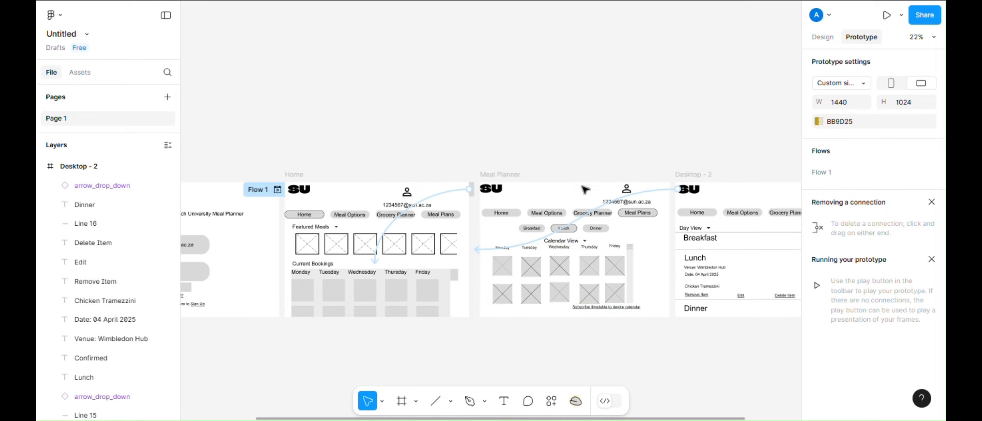
# - Link Frame 13, the upper Tuesday placeholder in Meal Planner, to Desktop - 2 with an on-click Navigate to interaction
pyautogui.click(503, 178)
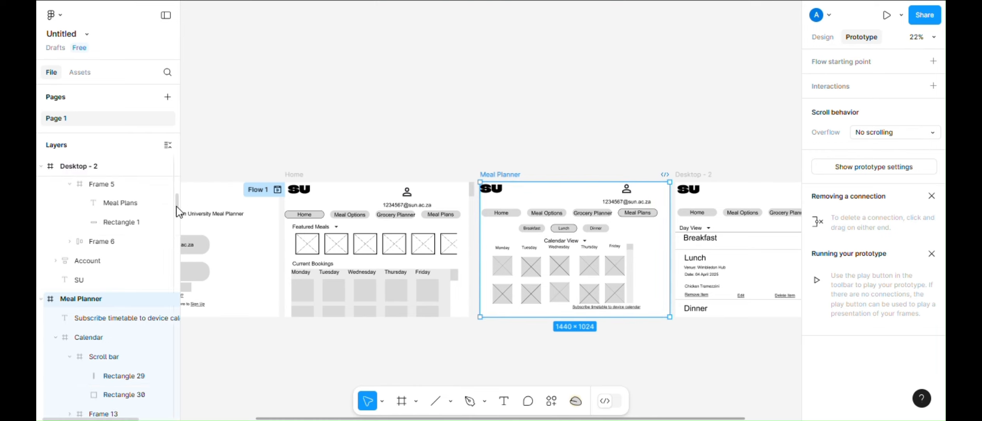
pyautogui.moveTo(176, 213)
pyautogui.mouseDown()
pyautogui.moveTo(179, 239)
pyautogui.moveTo(176, 217)
pyautogui.mouseUp()
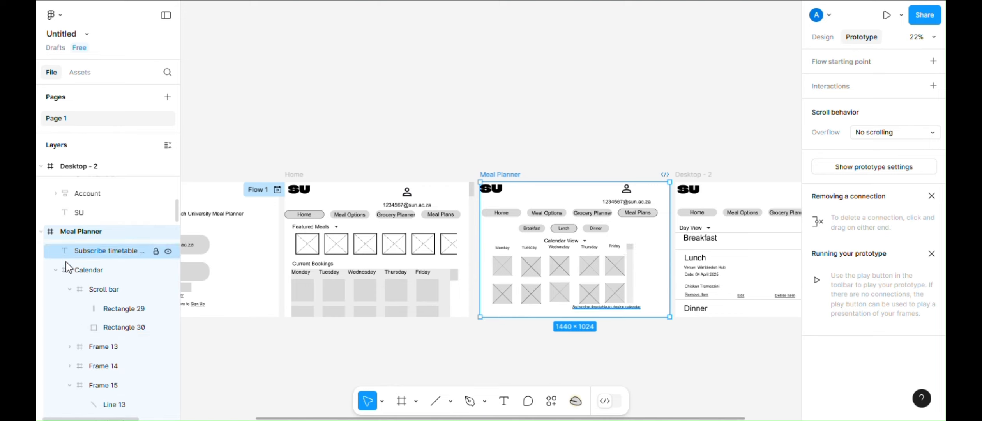
pyautogui.click(70, 347)
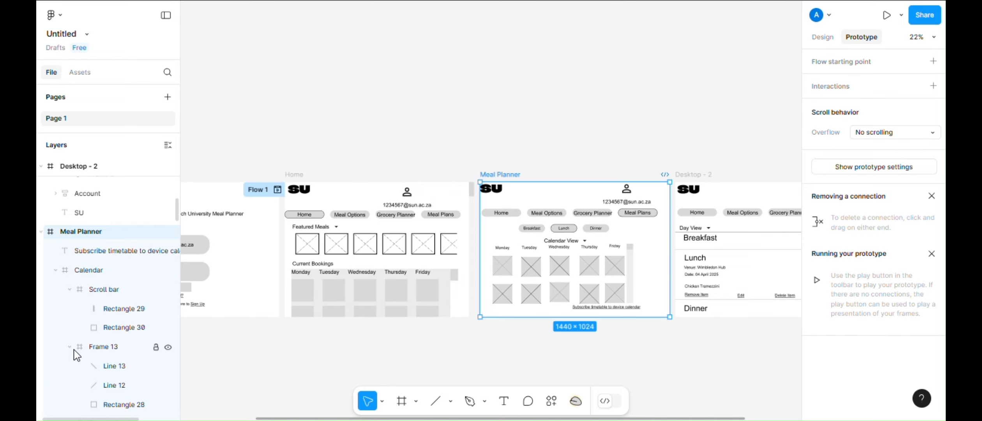
pyautogui.click(111, 347)
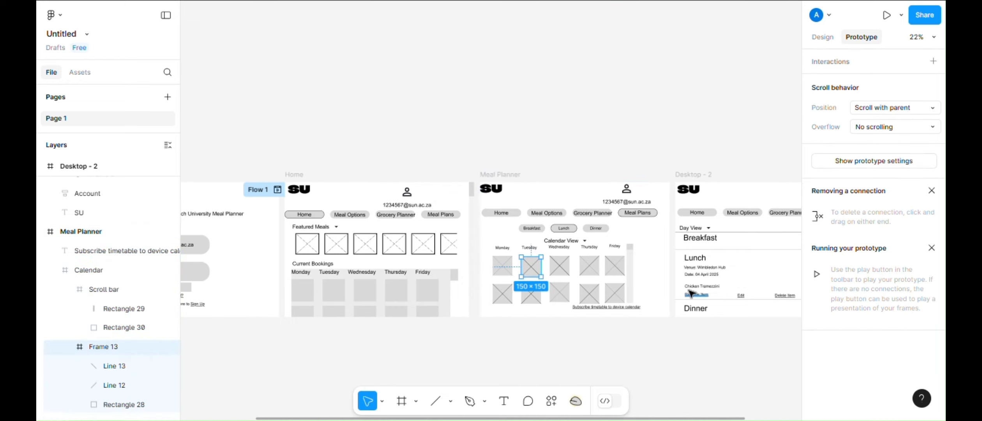
pyautogui.click(934, 61)
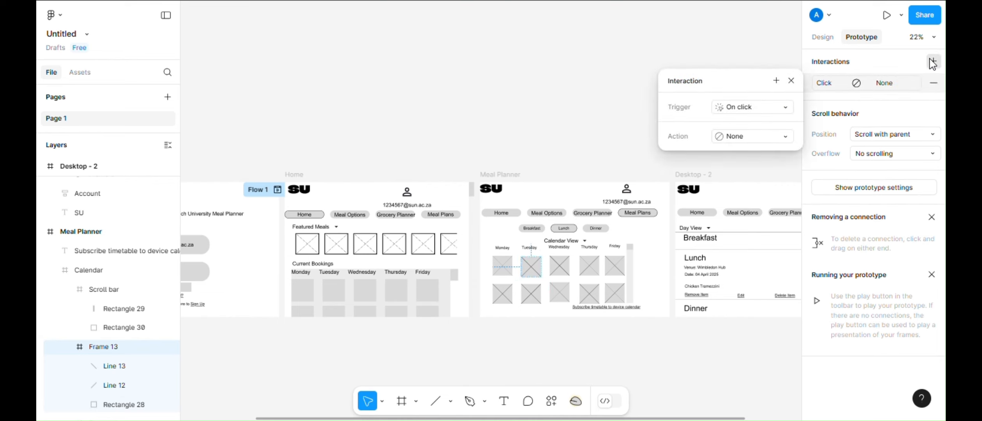
pyautogui.click(740, 137)
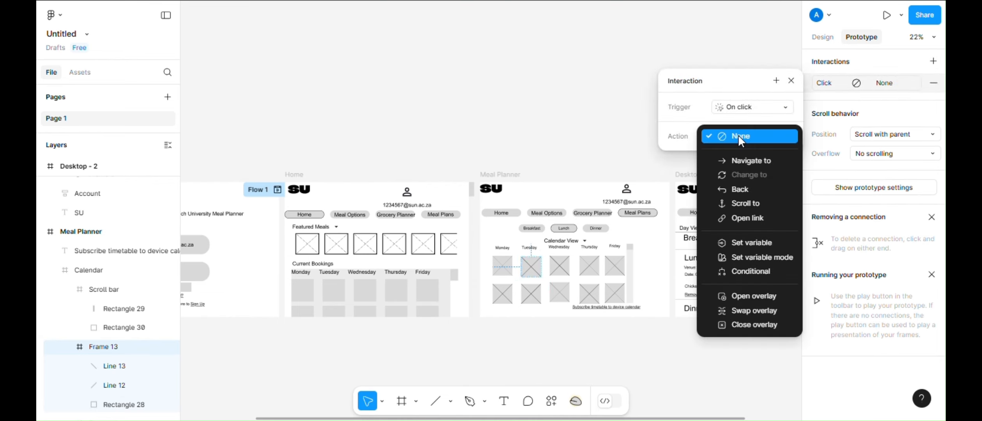
pyautogui.click(741, 162)
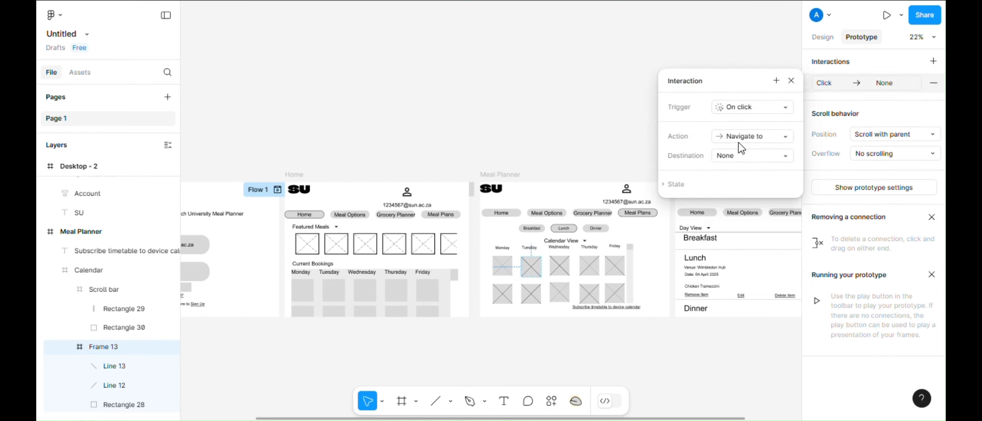
pyautogui.click(742, 156)
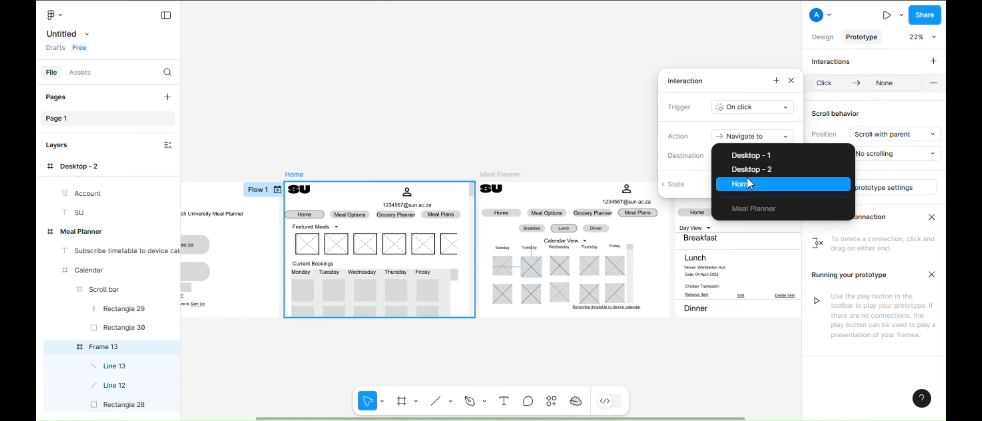
pyautogui.click(751, 170)
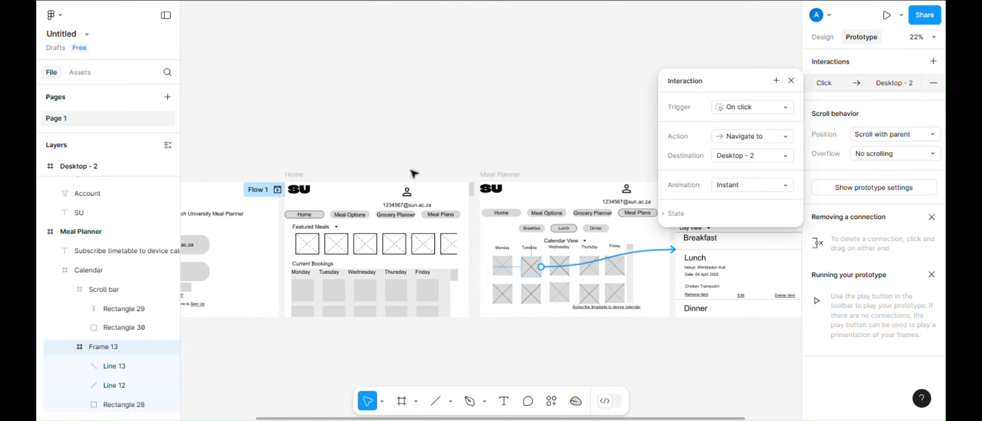
pyautogui.click(791, 80)
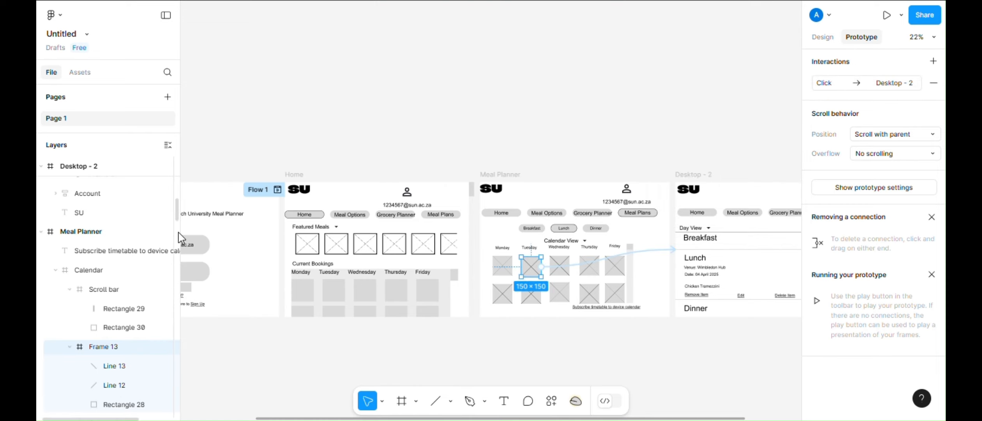
# - Collapse the Desktop - 2 and Meal Planner layers and select the Home label inside the Home frame's Options group
pyautogui.moveTo(179, 214); pyautogui.dragTo(180, 166)
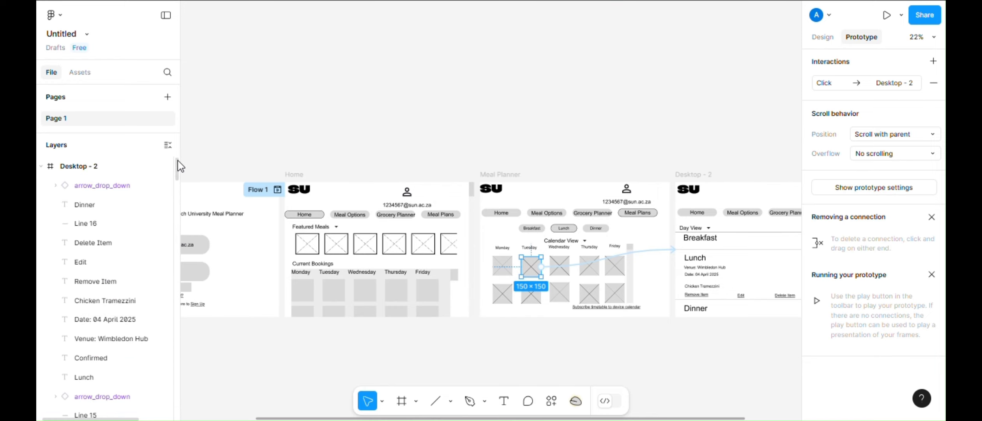
pyautogui.click(40, 166)
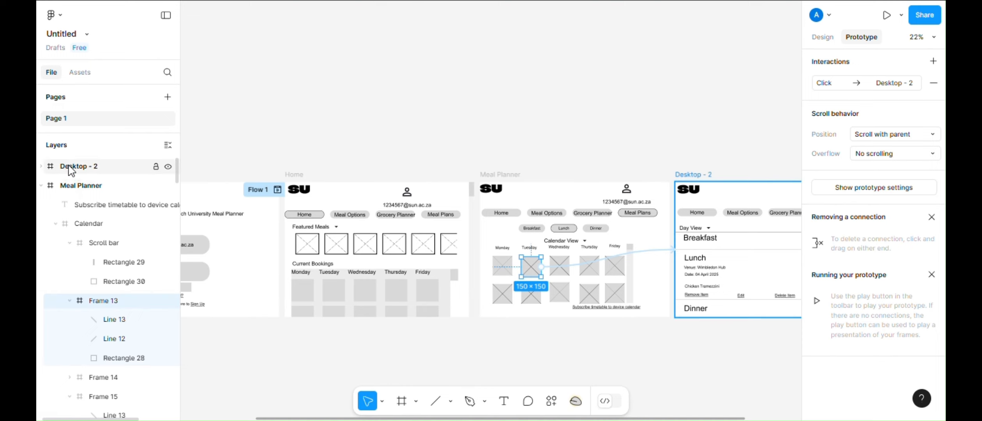
pyautogui.click(41, 185)
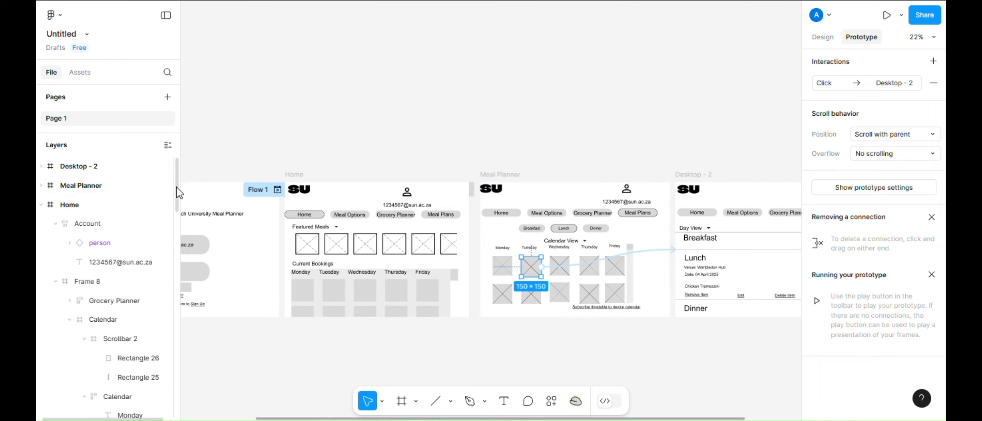
pyautogui.moveTo(176, 194); pyautogui.dragTo(184, 230)
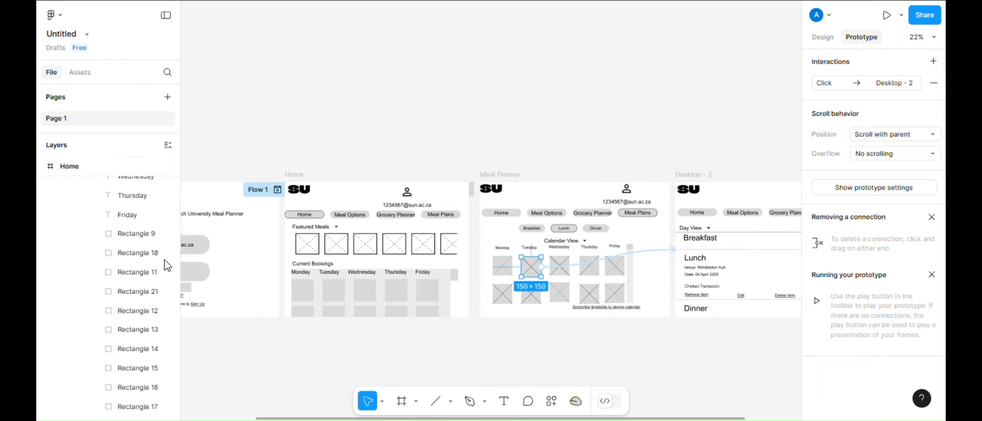
pyautogui.scroll(-10, 177, 253)
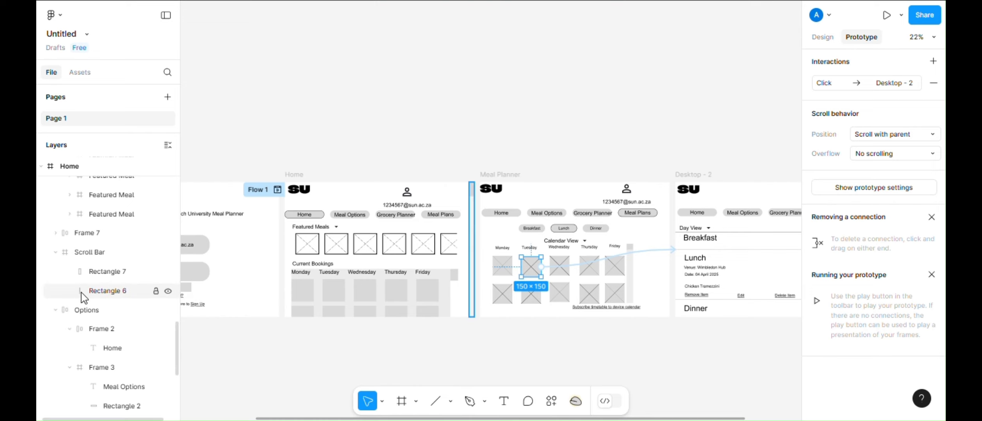
pyautogui.click(80, 319)
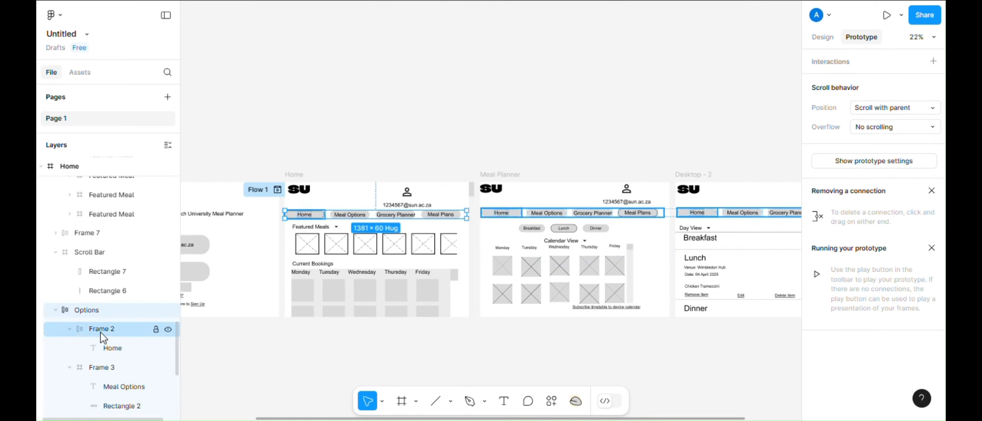
pyautogui.click(113, 346)
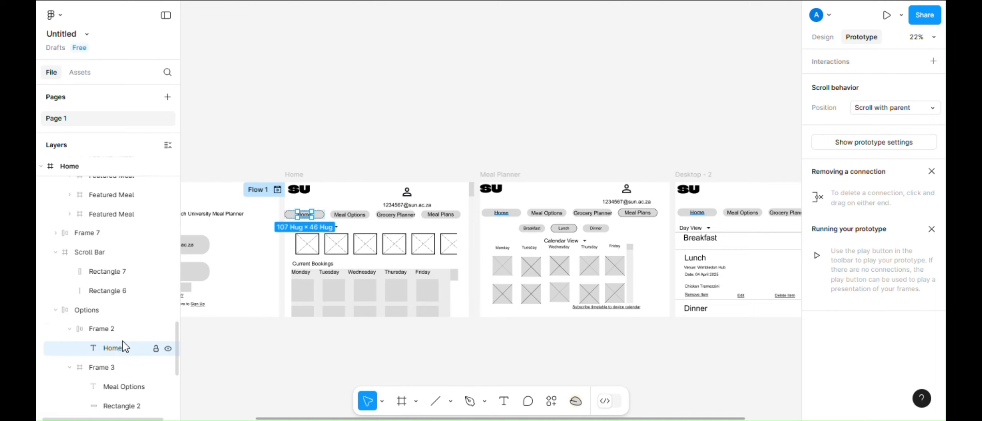
# - Add an on-click Navigate to interaction to the Home label in the Home frame, leaving its destination as None
pyautogui.click(934, 60)
pyautogui.click(762, 136)
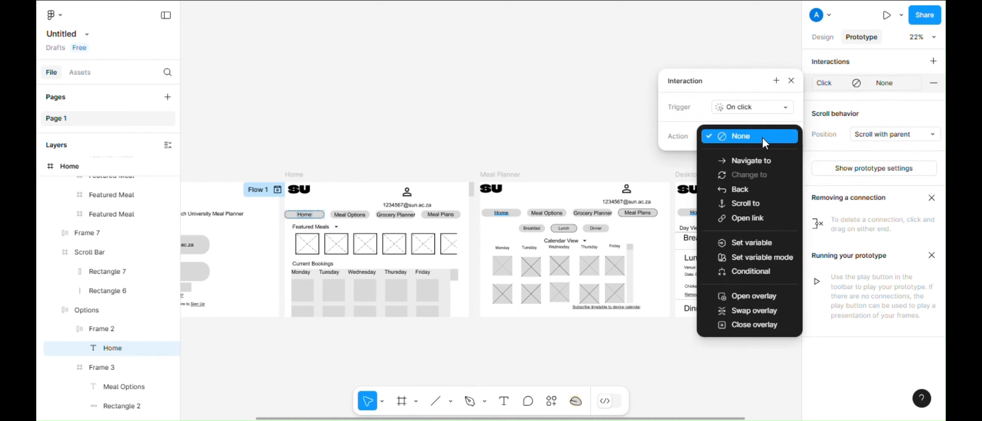
pyautogui.click(756, 166)
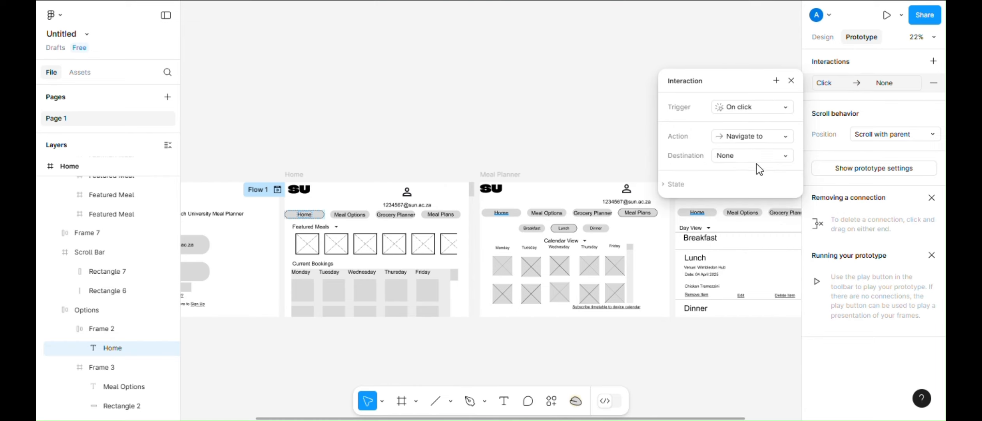
pyautogui.click(764, 156)
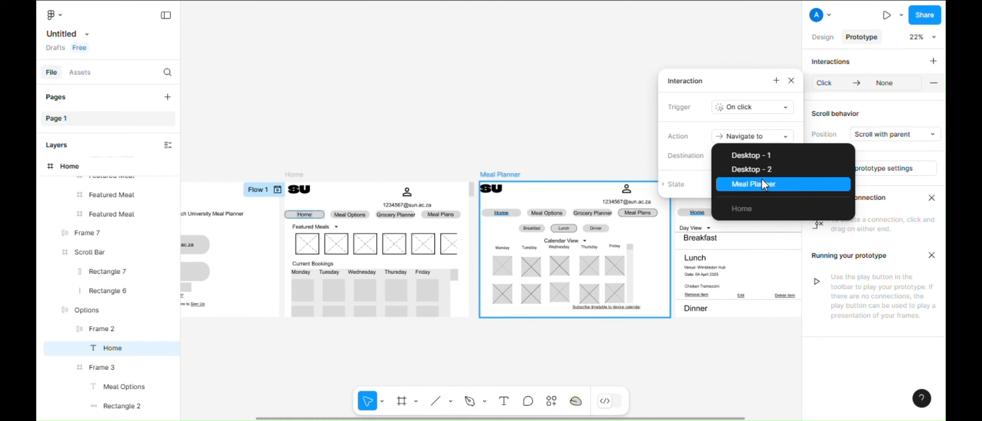
pyautogui.click(690, 158)
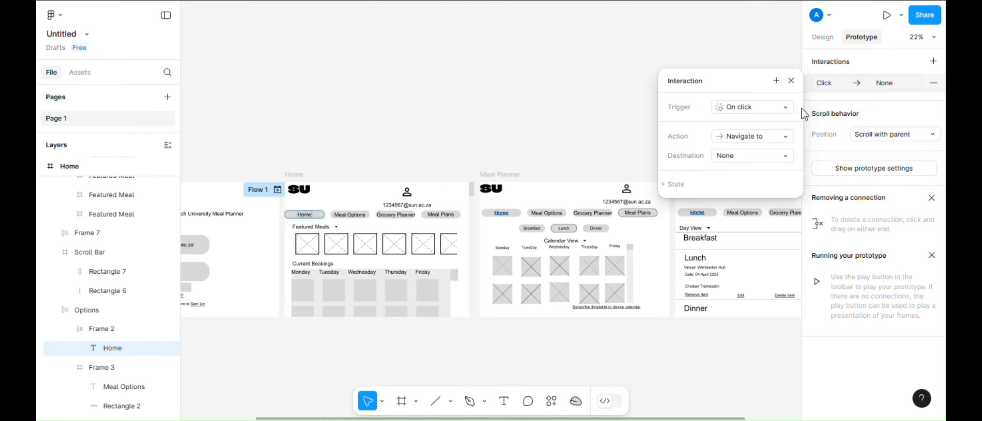
pyautogui.click(774, 139)
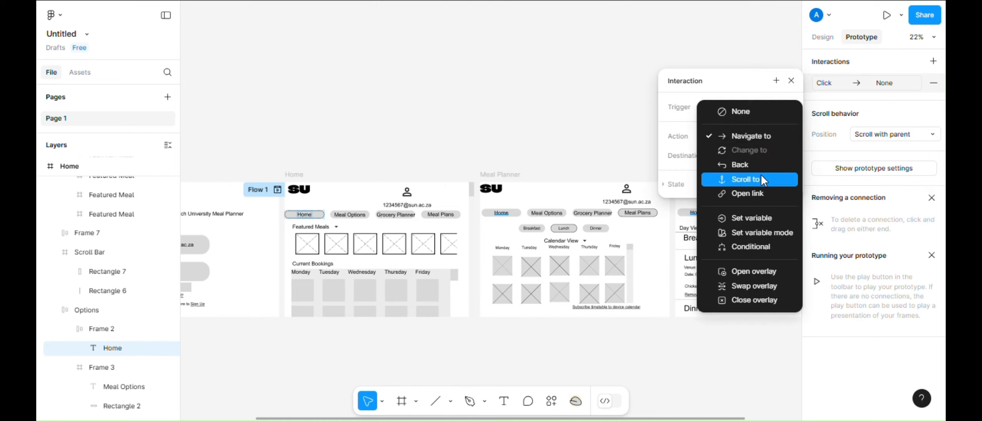
pyautogui.click(695, 140)
pyautogui.click(746, 156)
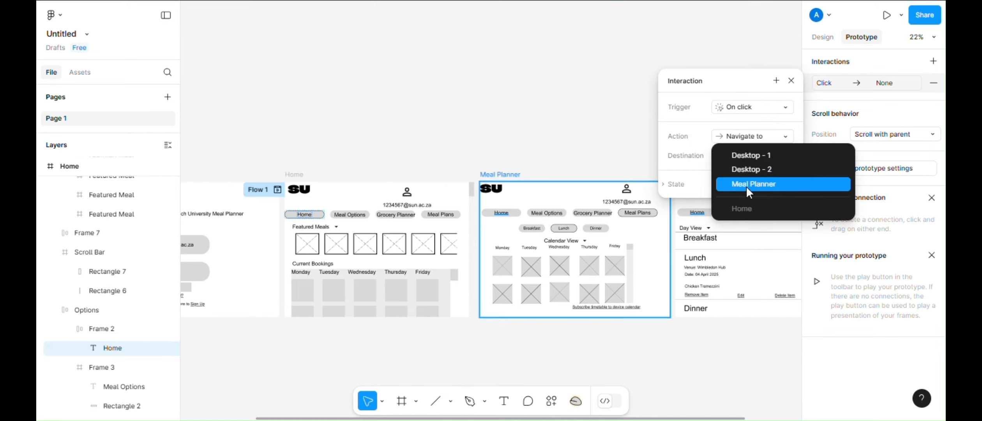
pyautogui.click(680, 139)
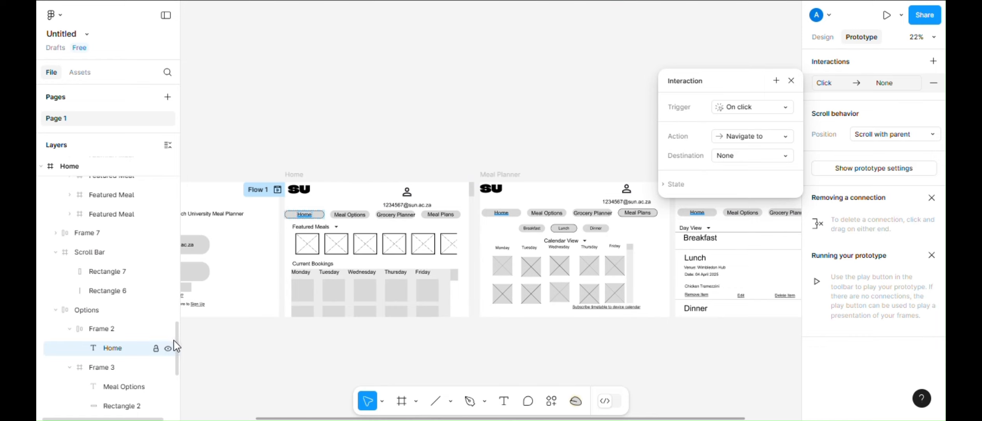
# - Link Frame 2, the Home button in Meal Planner's Options group, to the Home frame with an on-click Navigate to interaction
pyautogui.moveTo(176, 344); pyautogui.dragTo(171, 178)
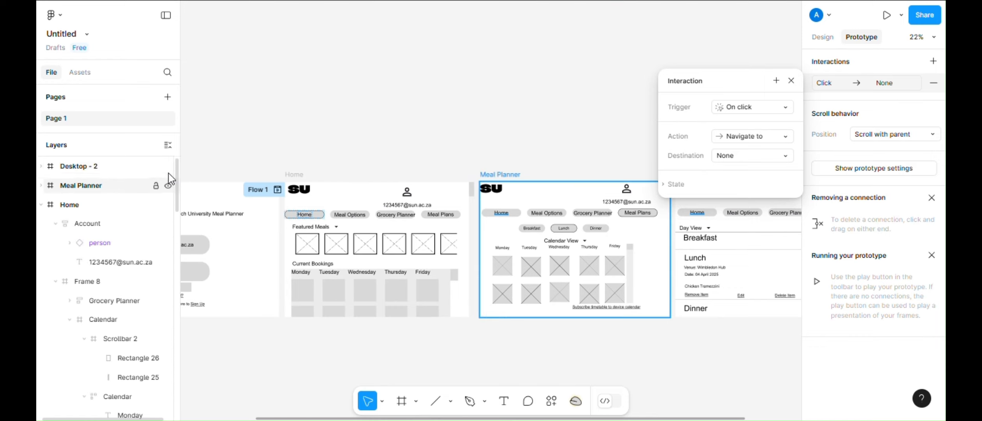
pyautogui.click(42, 190)
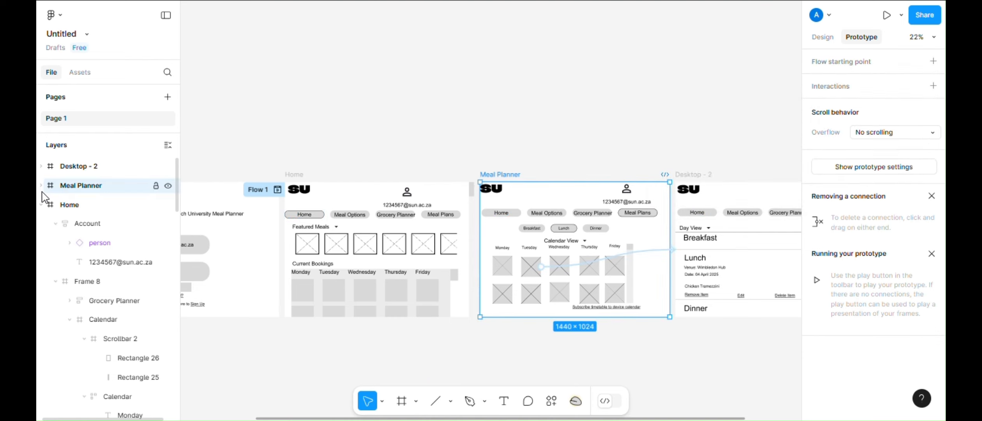
pyautogui.click(41, 188)
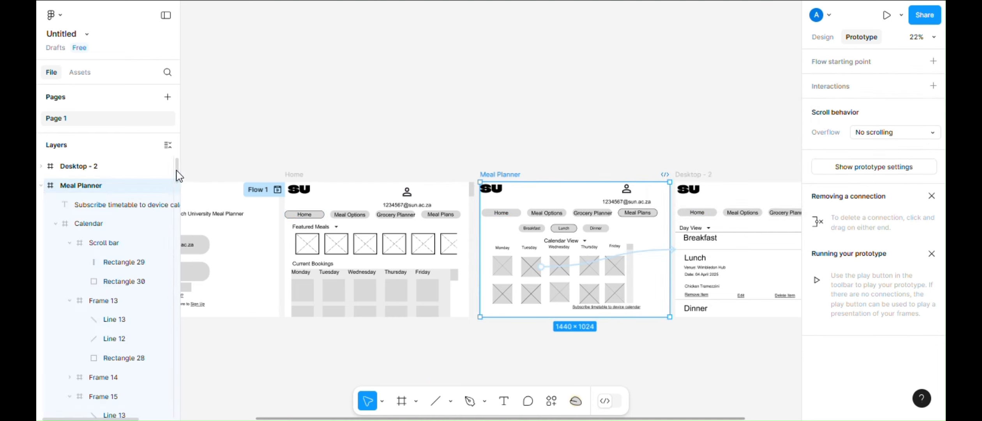
pyautogui.moveTo(180, 181); pyautogui.dragTo(184, 285)
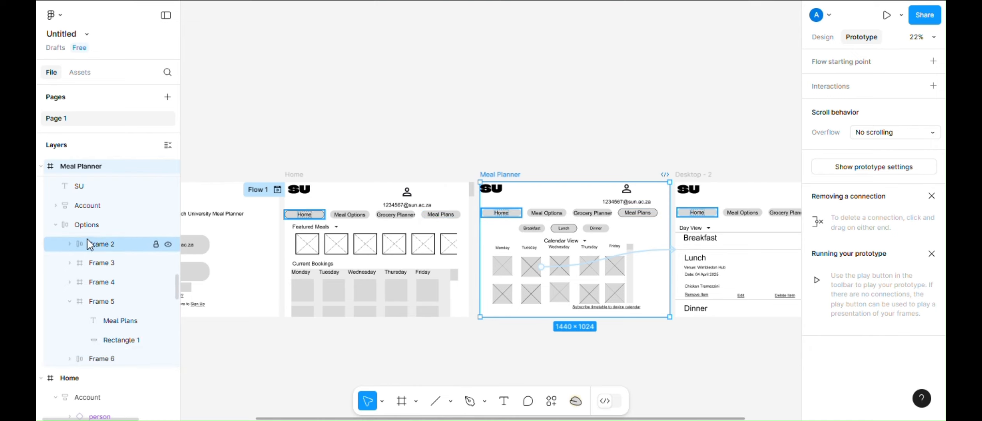
pyautogui.click(101, 246)
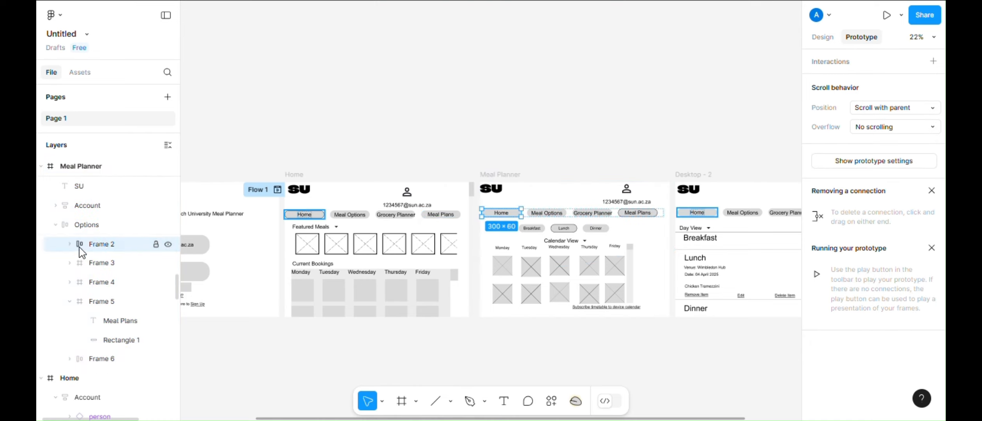
pyautogui.click(899, 140)
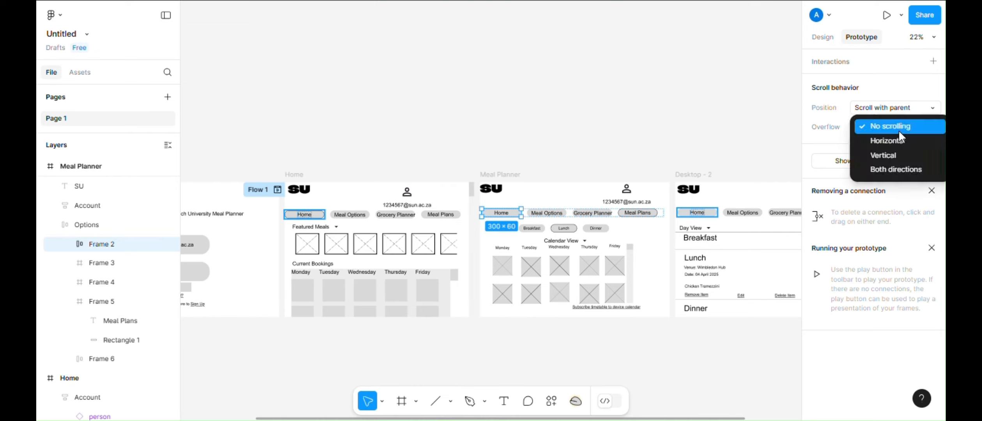
pyautogui.click(829, 113)
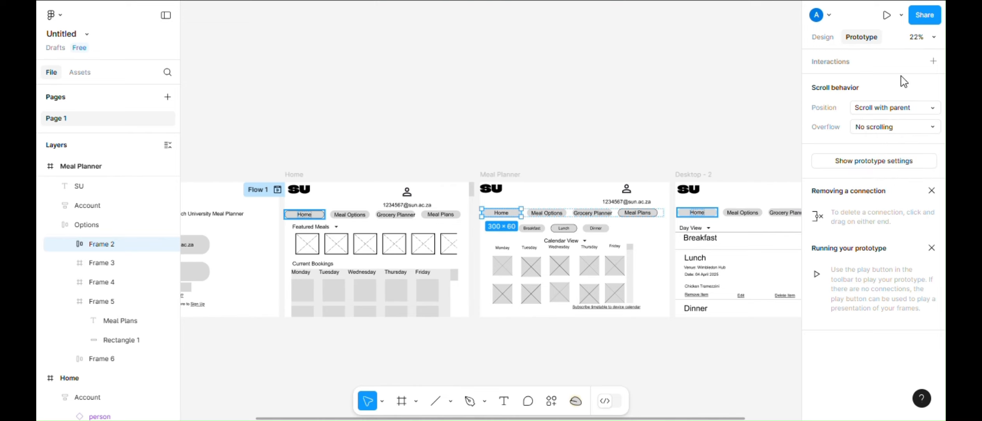
pyautogui.click(933, 61)
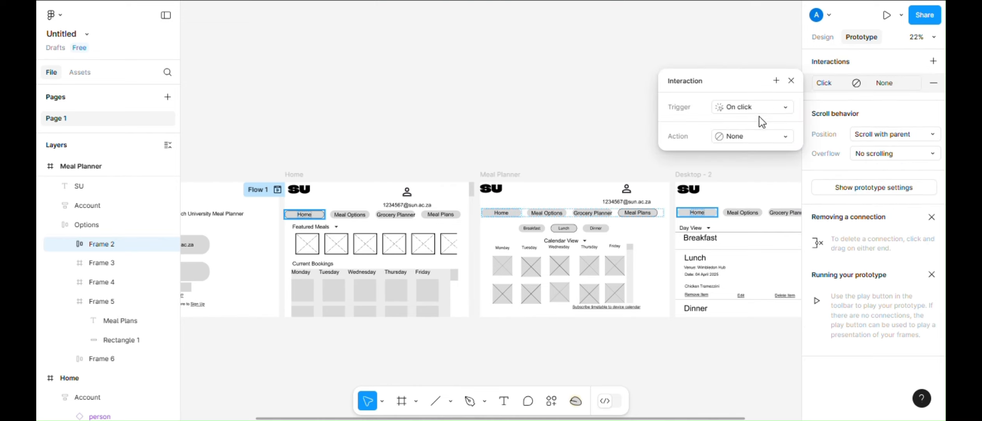
pyautogui.click(756, 140)
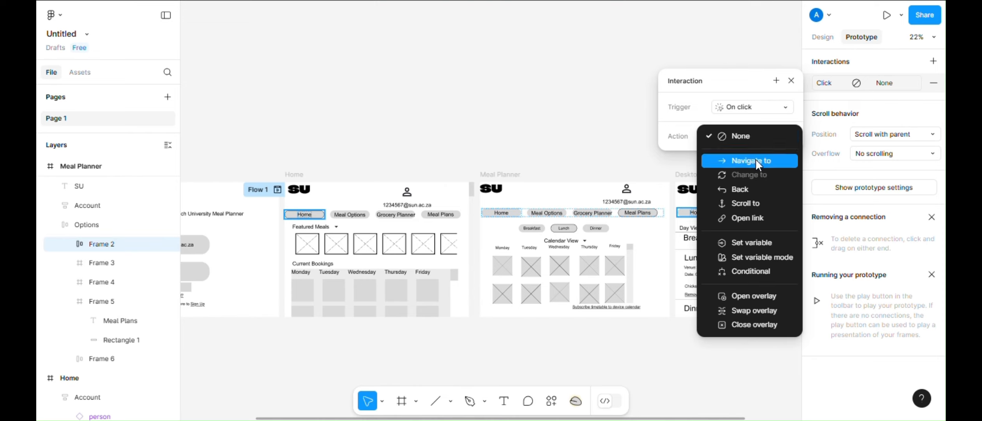
pyautogui.click(756, 159)
pyautogui.click(750, 155)
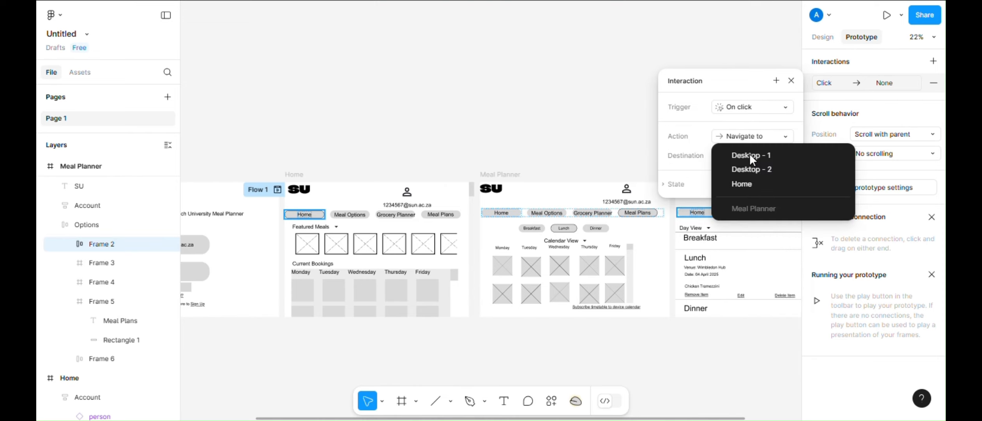
pyautogui.click(749, 193)
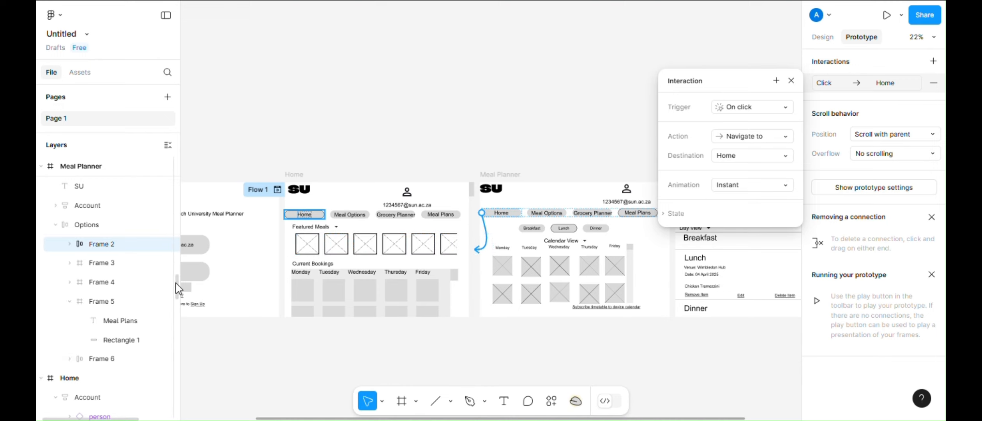
# - Link Frame 5, the Meal Plans button in the Home frame's Options group, to Meal Planner with an on-click Navigate to interaction
pyautogui.moveTo(178, 282); pyautogui.dragTo(174, 171)
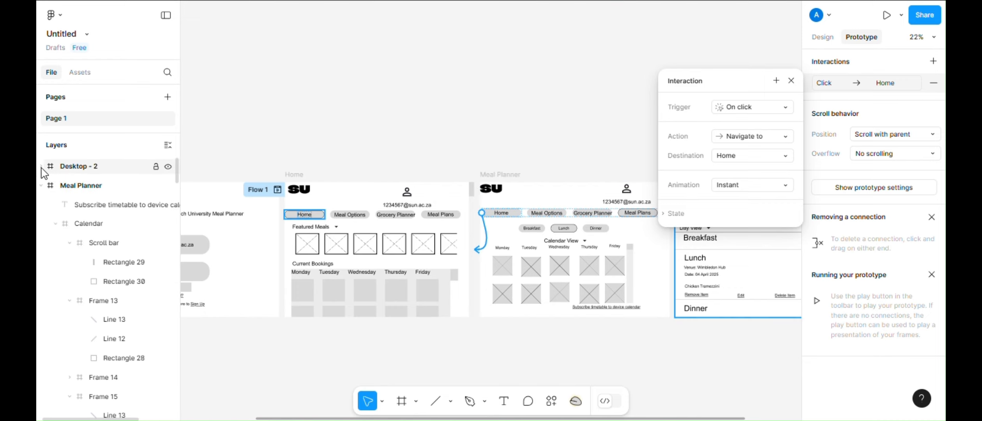
pyautogui.click(41, 185)
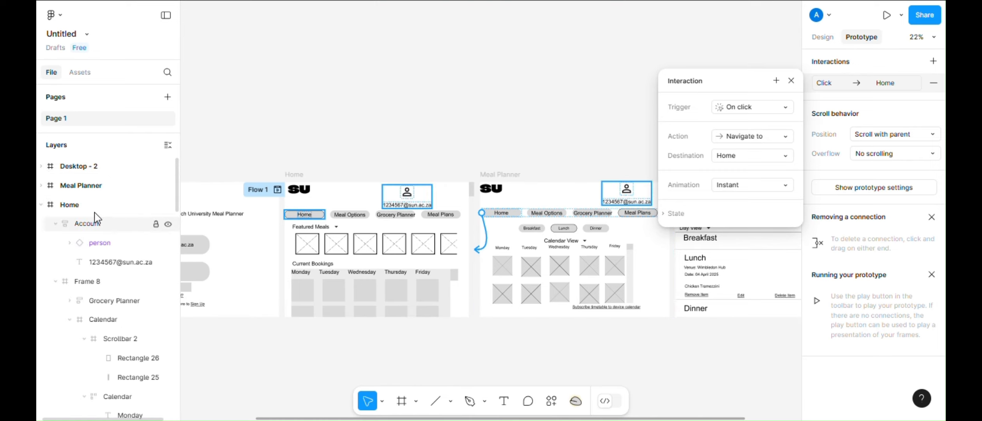
pyautogui.moveTo(178, 194); pyautogui.dragTo(180, 398)
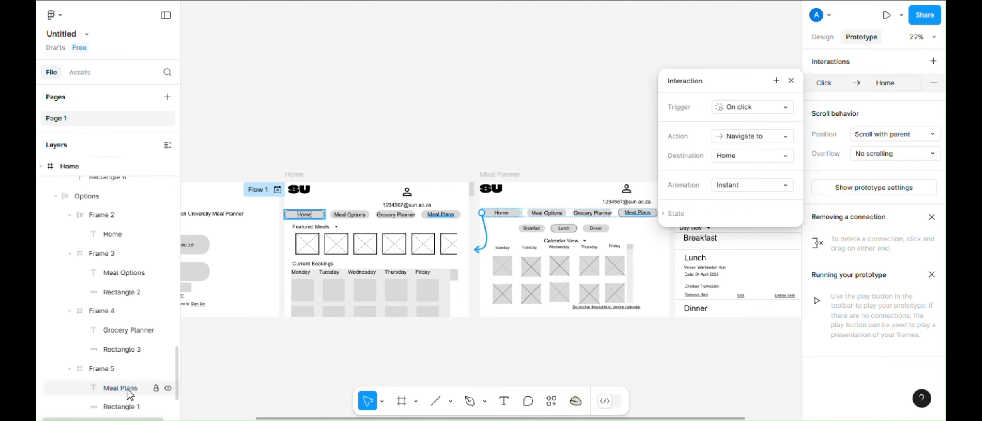
pyautogui.click(113, 389)
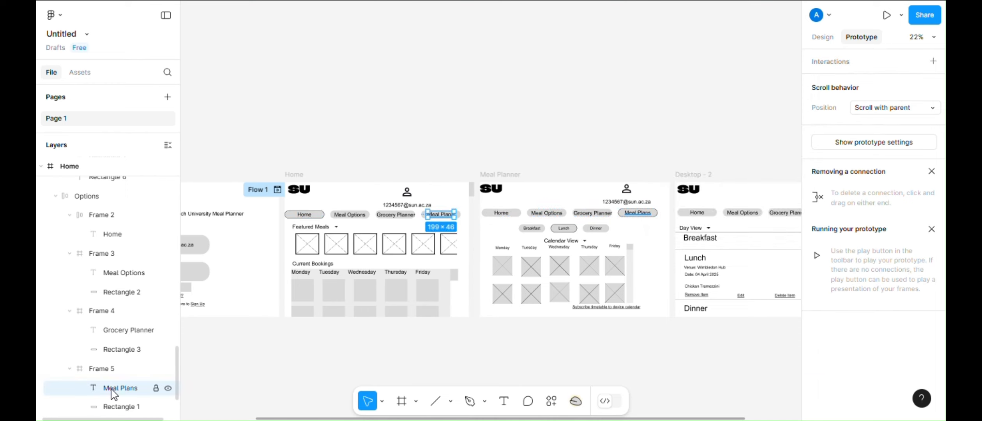
pyautogui.click(107, 367)
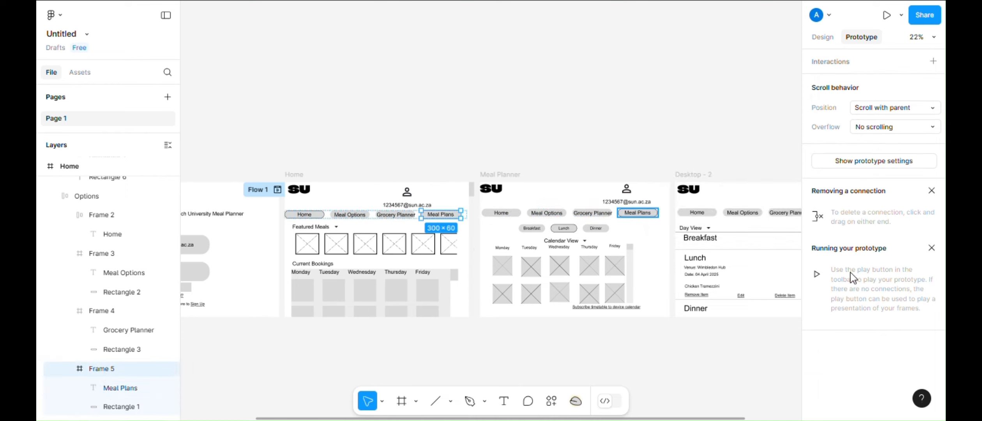
pyautogui.click(934, 60)
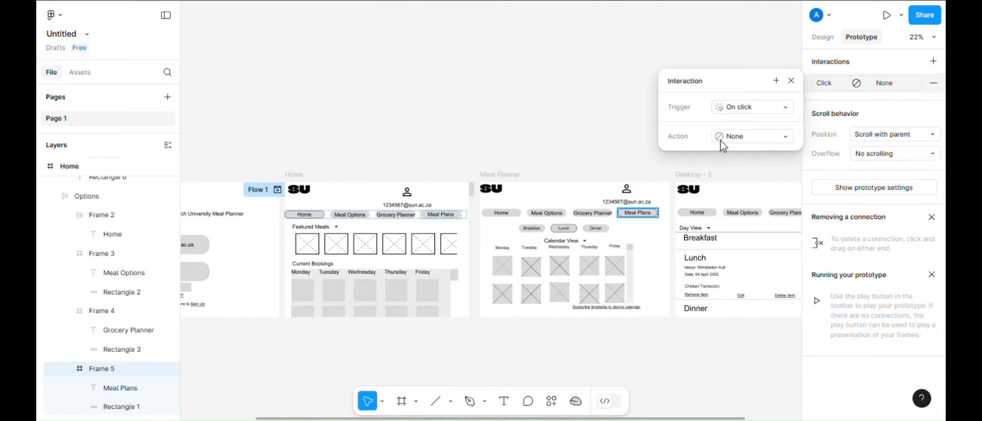
pyautogui.click(764, 106)
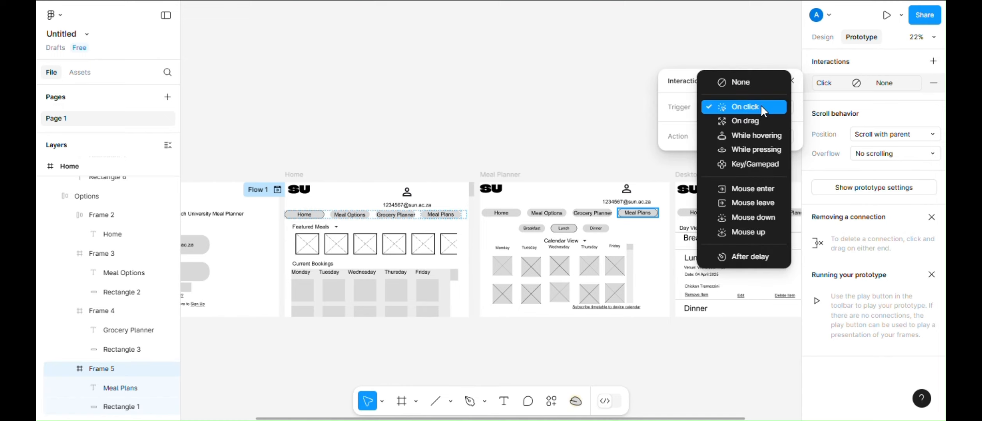
pyautogui.click(739, 105)
pyautogui.click(757, 138)
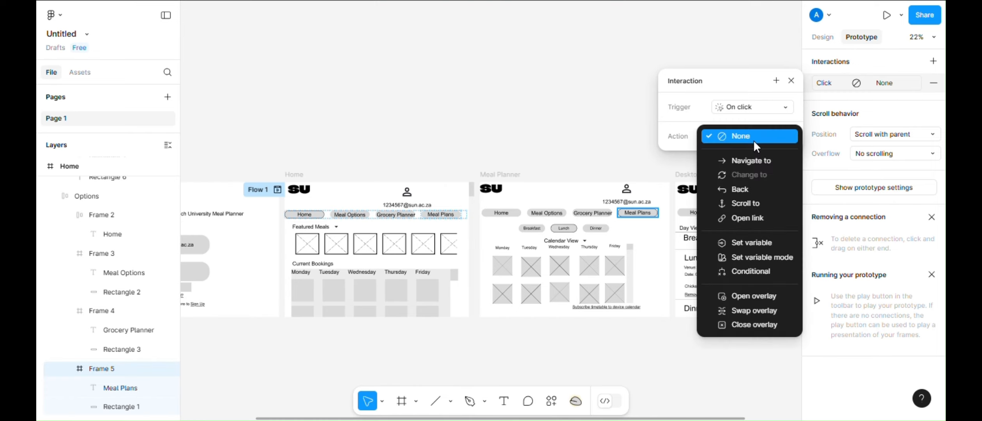
pyautogui.click(754, 155)
pyautogui.click(757, 161)
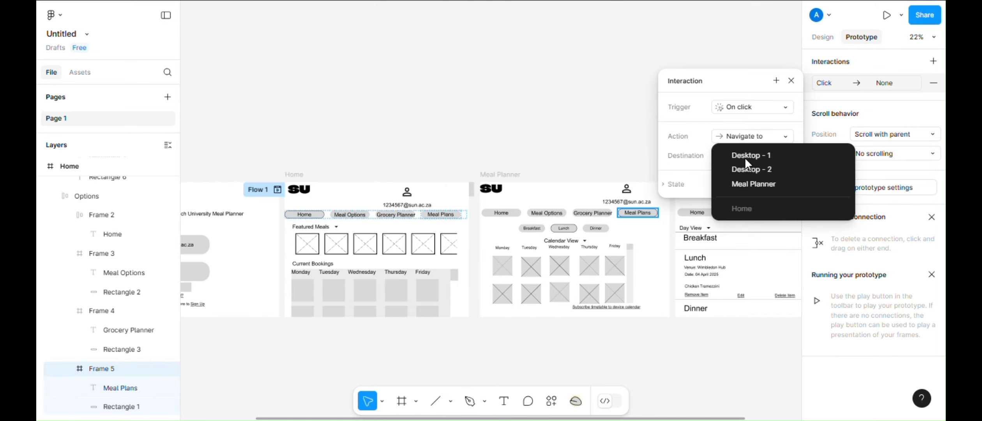
pyautogui.click(760, 194)
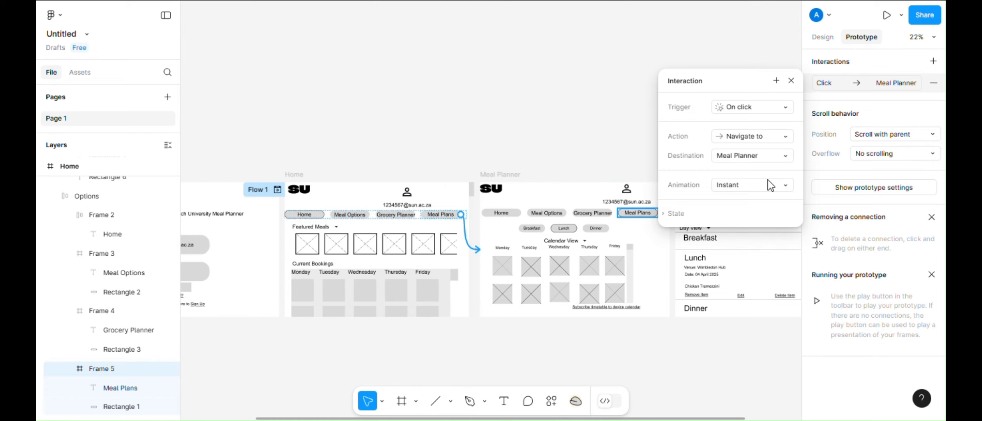
pyautogui.click(653, 357)
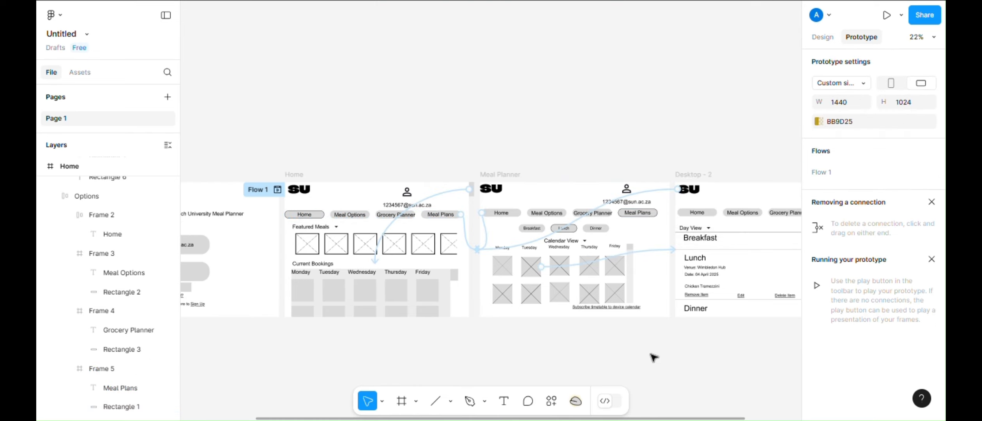
# - Run the prototype, follow the Meal Plans link from Home, and step back and forward through the screens to the Day View
pyautogui.click(888, 16)
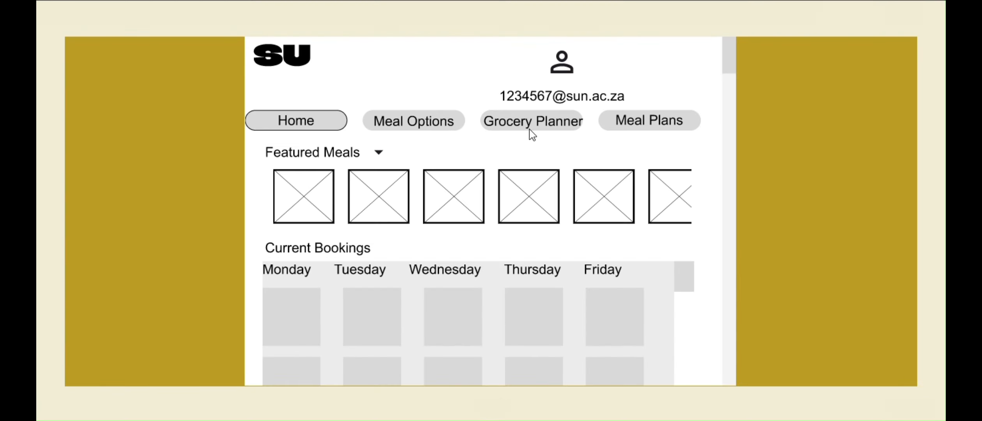
pyautogui.click(645, 127)
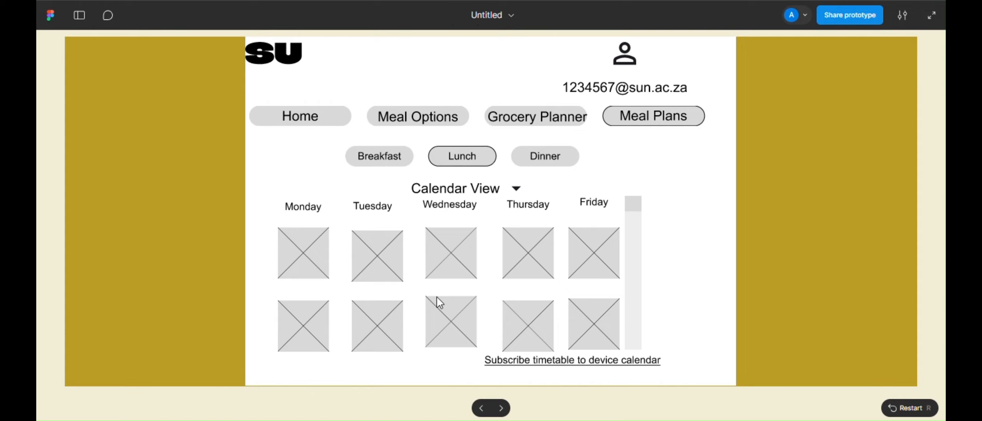
pyautogui.click(481, 409)
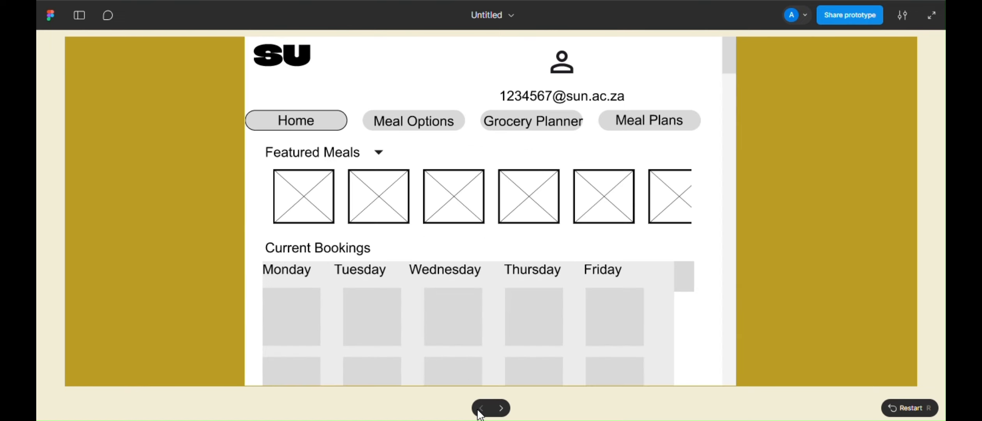
pyautogui.click(504, 414)
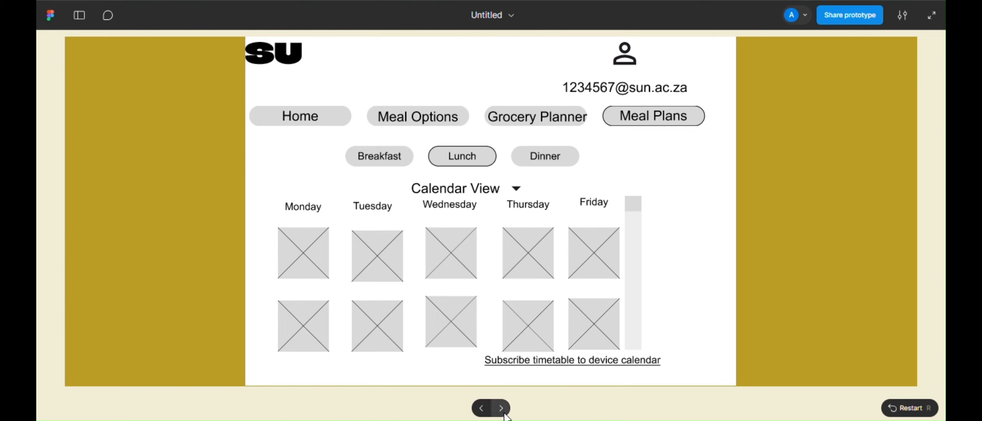
pyautogui.click(504, 414)
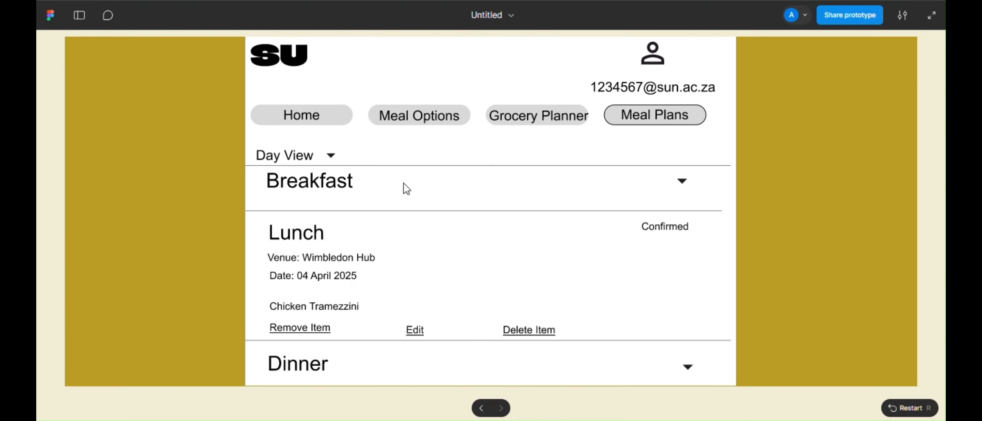